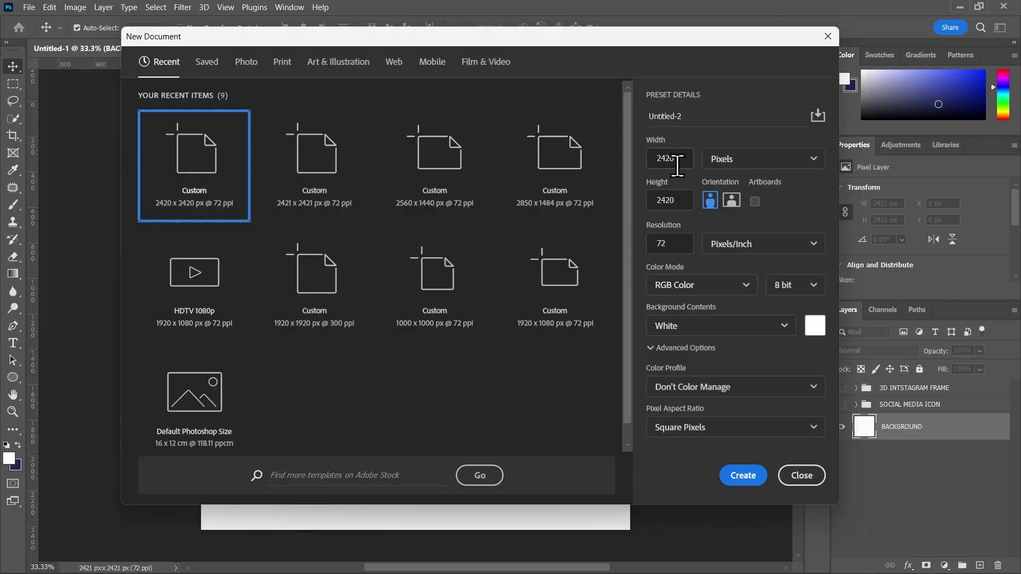
Set width and height to 2420 px at 72.1 ppi and create the document
double_click(683, 159)
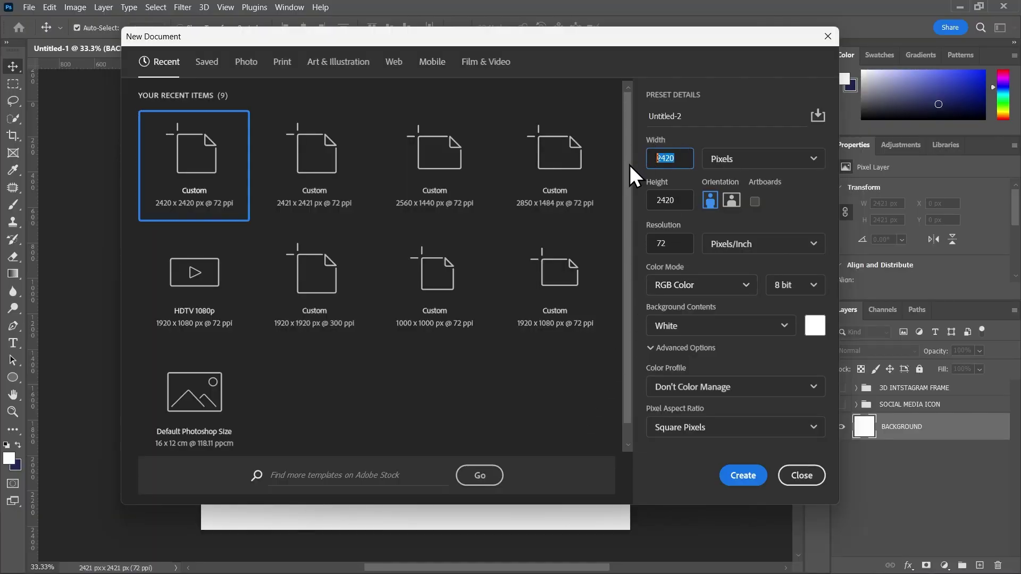
key(Tab)
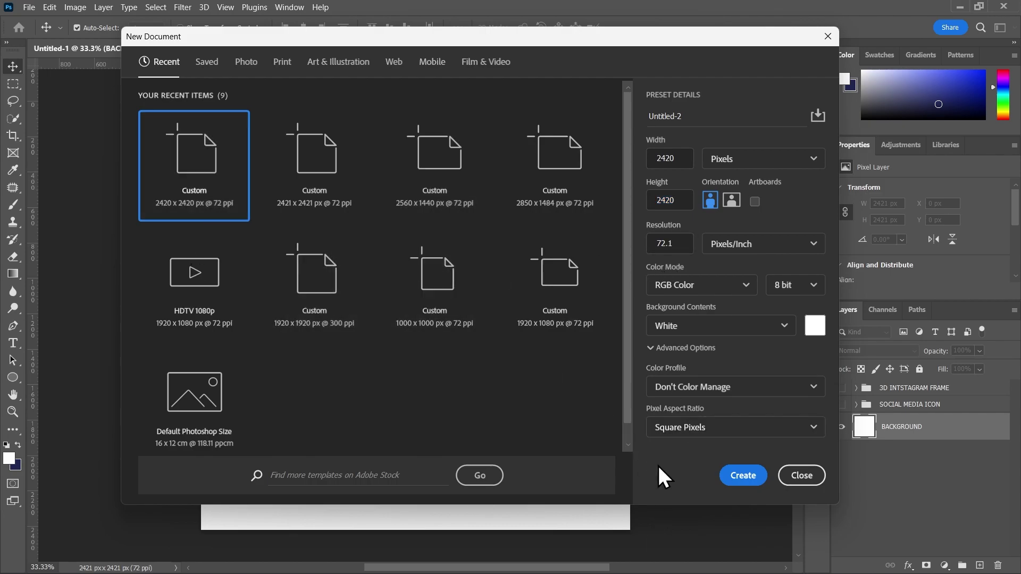
click(719, 476)
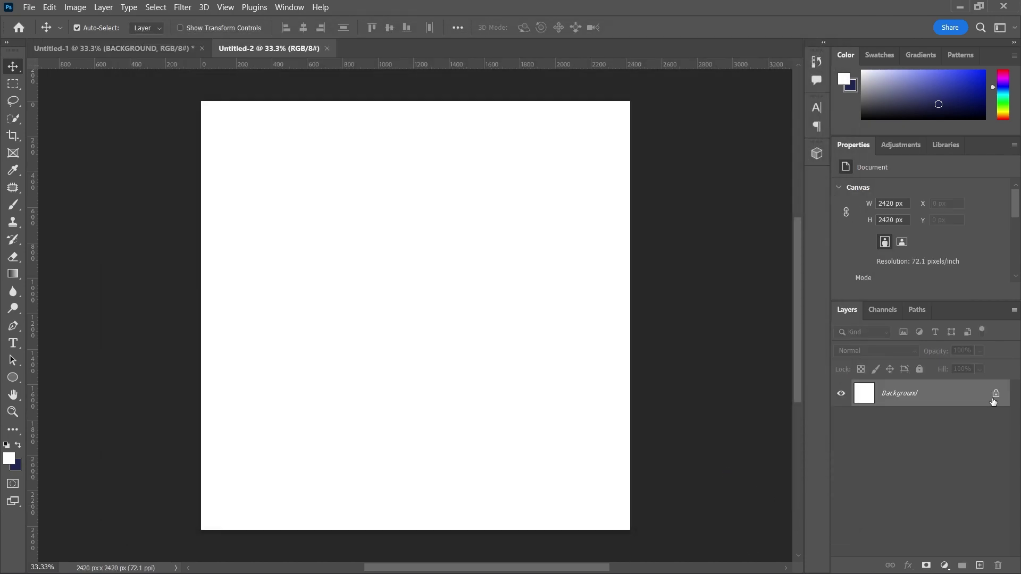
Unlock the Background as Layer 0 and apply a Gradient Overlay with the Blue_13 preset
click(995, 394)
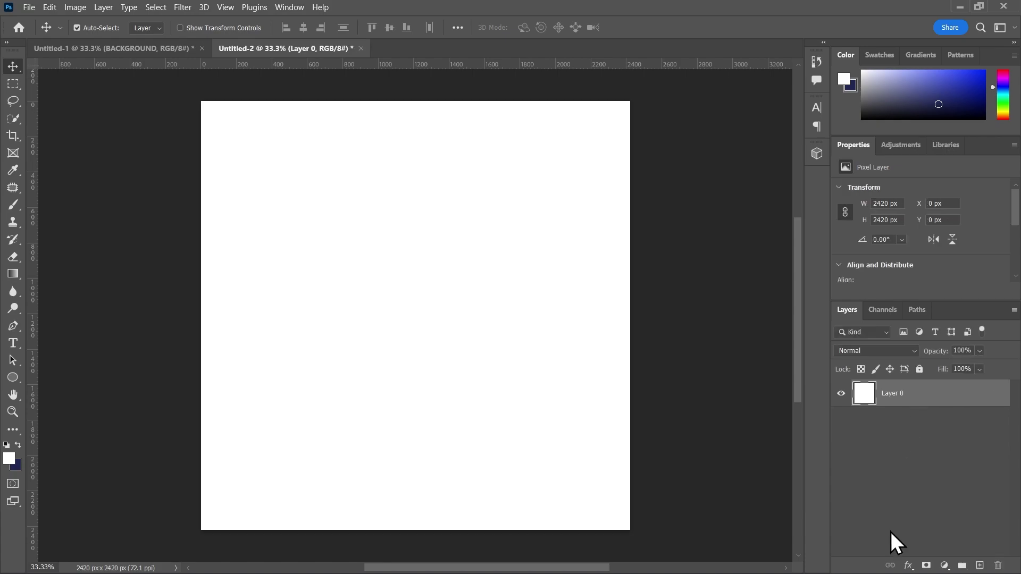
click(907, 565)
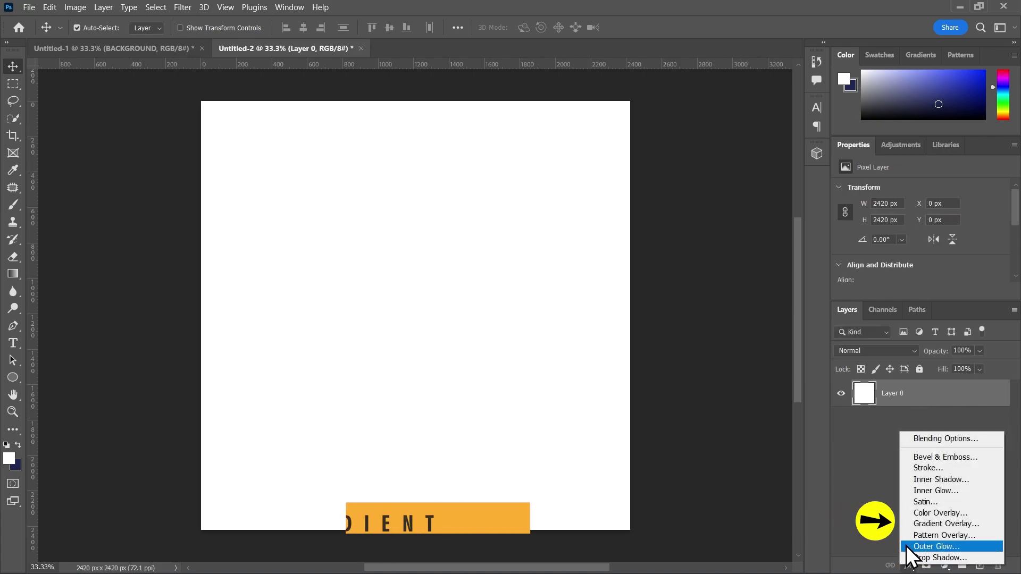
click(931, 525)
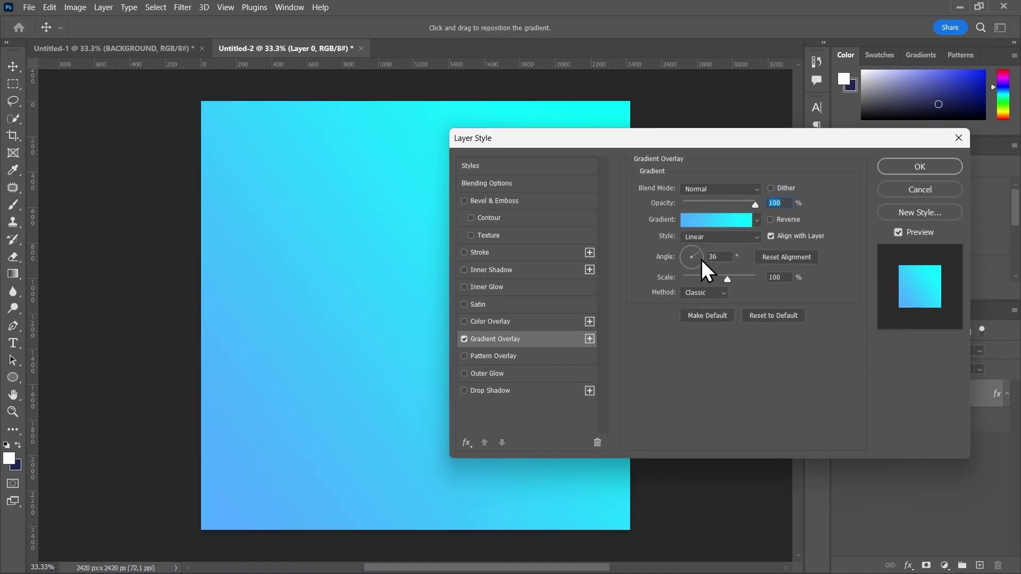
click(706, 221)
click(727, 287)
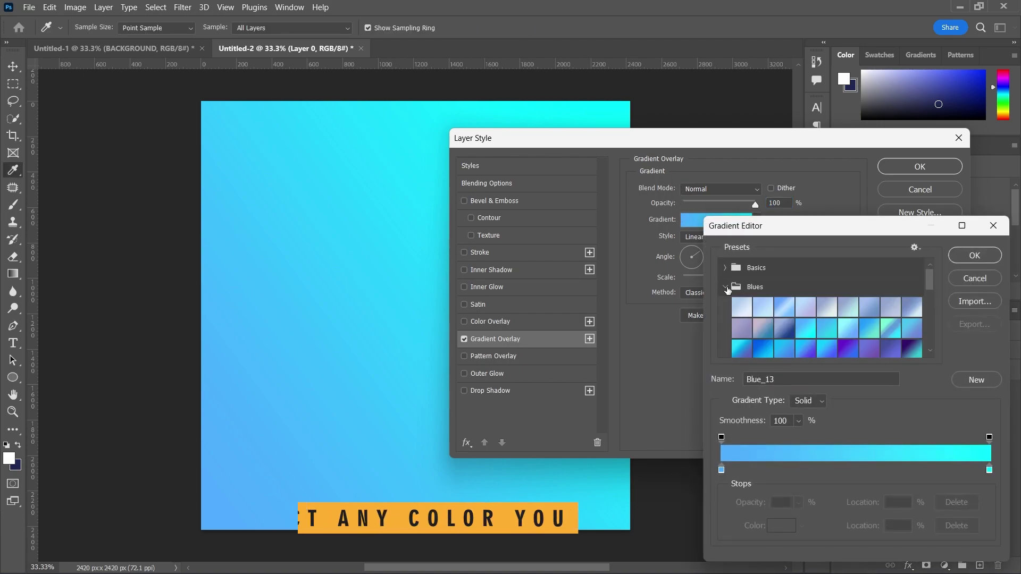
click(977, 255)
click(980, 164)
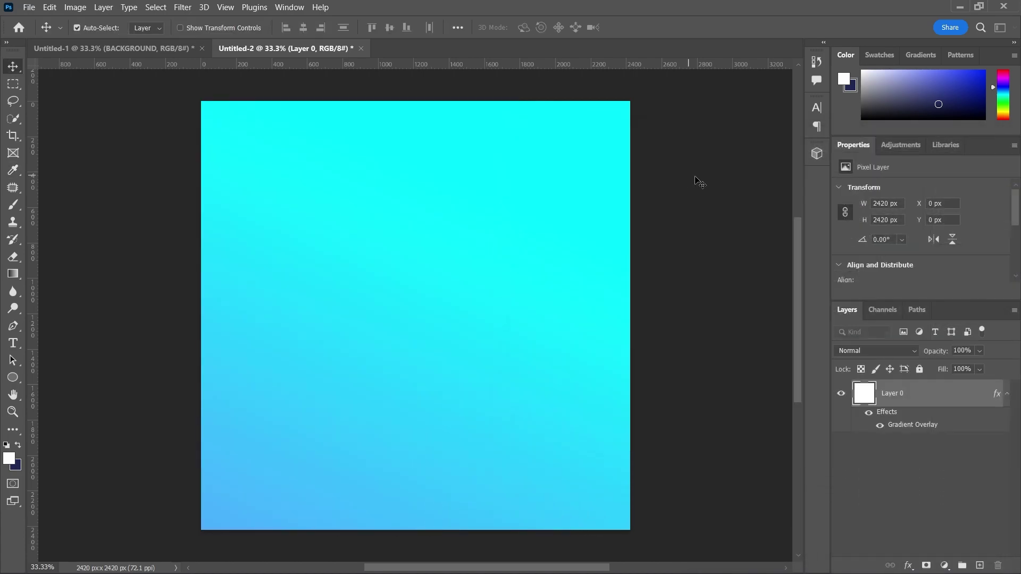
Draw a white circle with the Ellipse tool and move it onto the left edge
click(13, 377)
drag(237, 329, 392, 484)
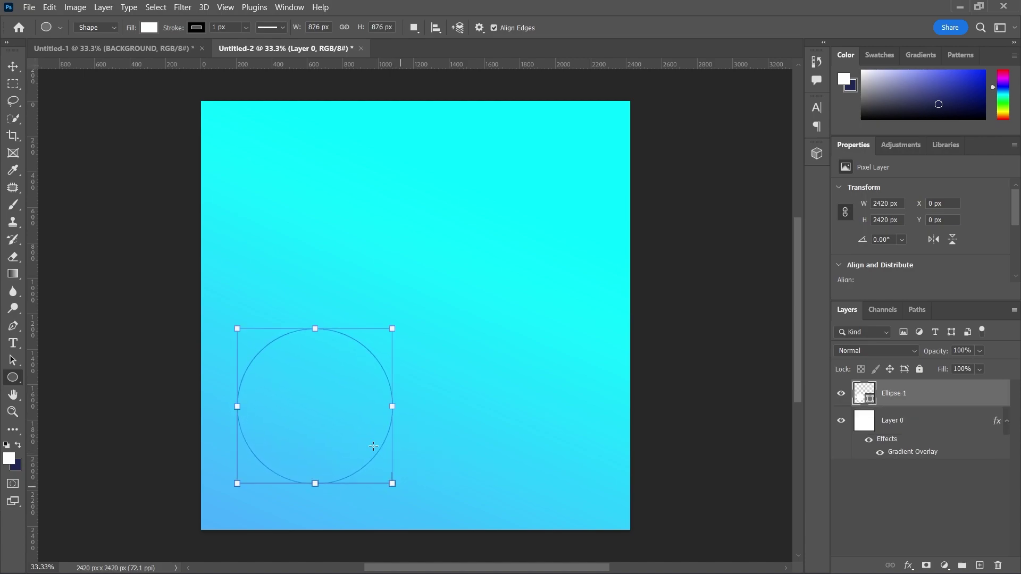
key(v)
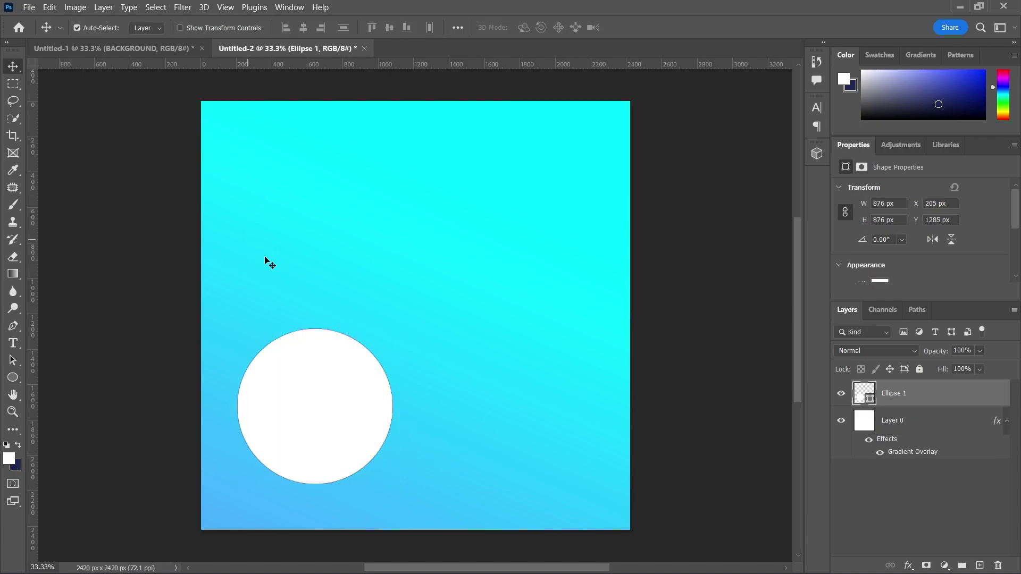
drag(312, 409, 228, 374)
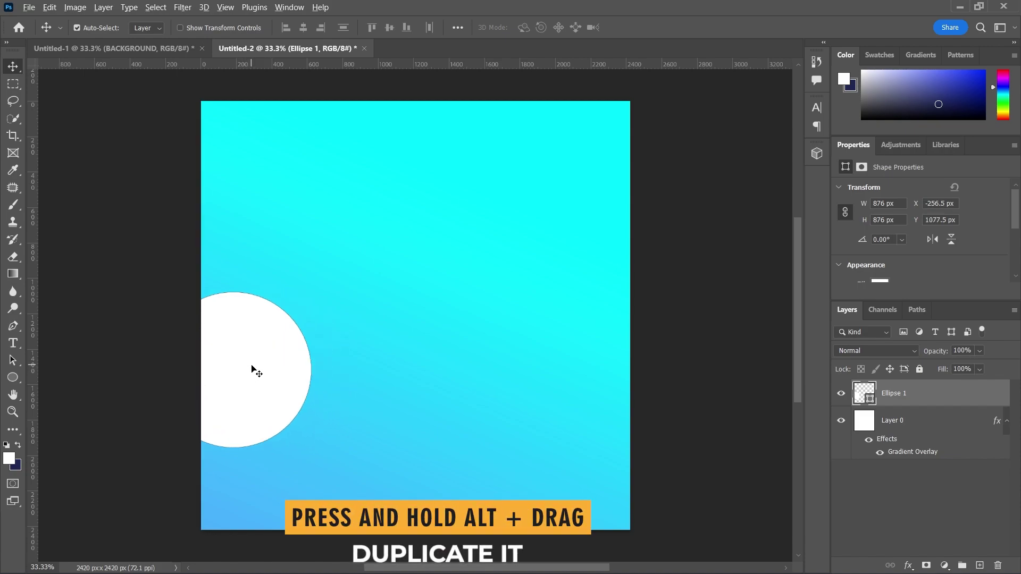
Duplicate the circle to the right edge and top centre, enlarging the top copy to 147.5%
drag(259, 368, 605, 362)
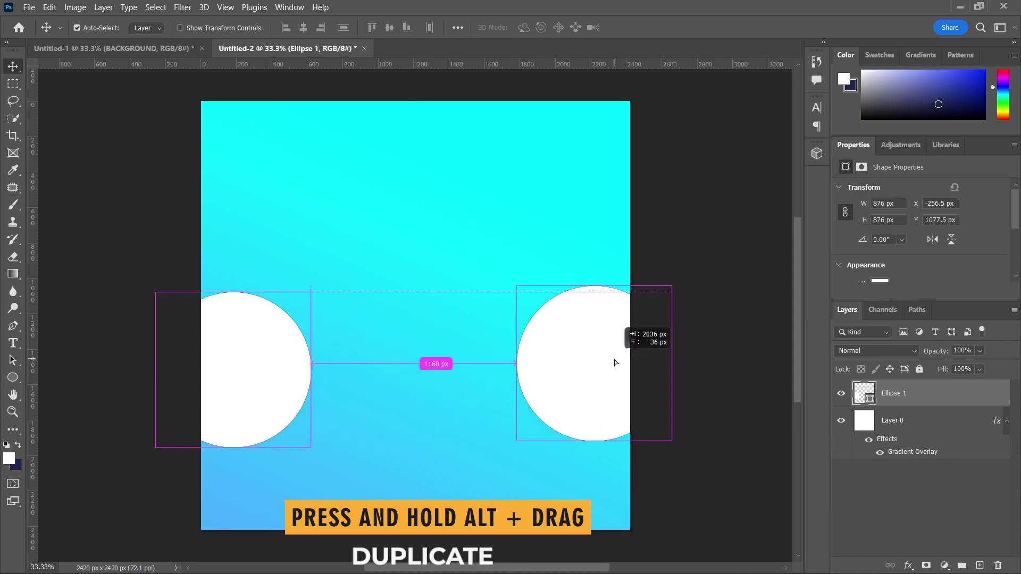
drag(601, 365, 405, 133)
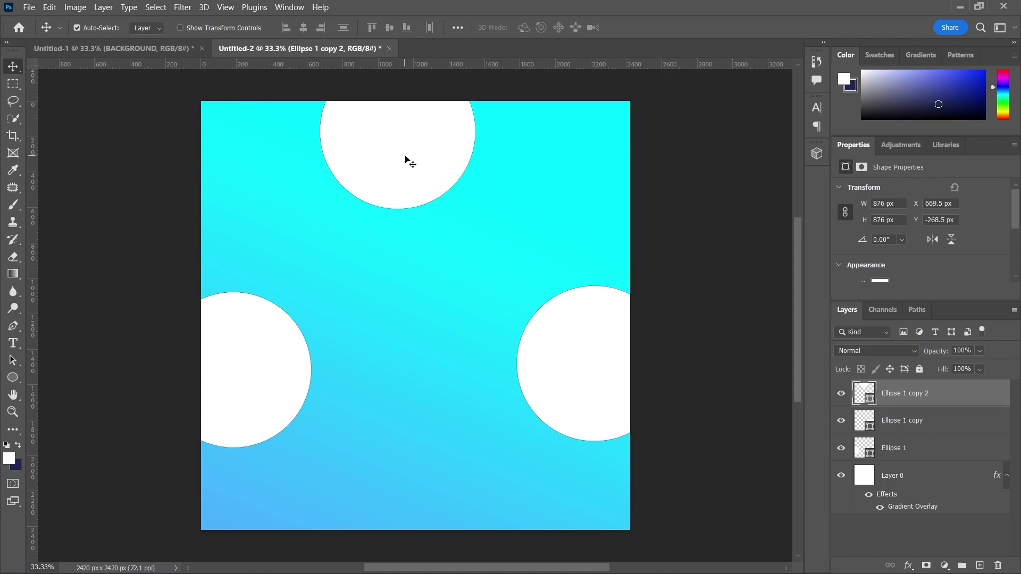
key(ctrl+t)
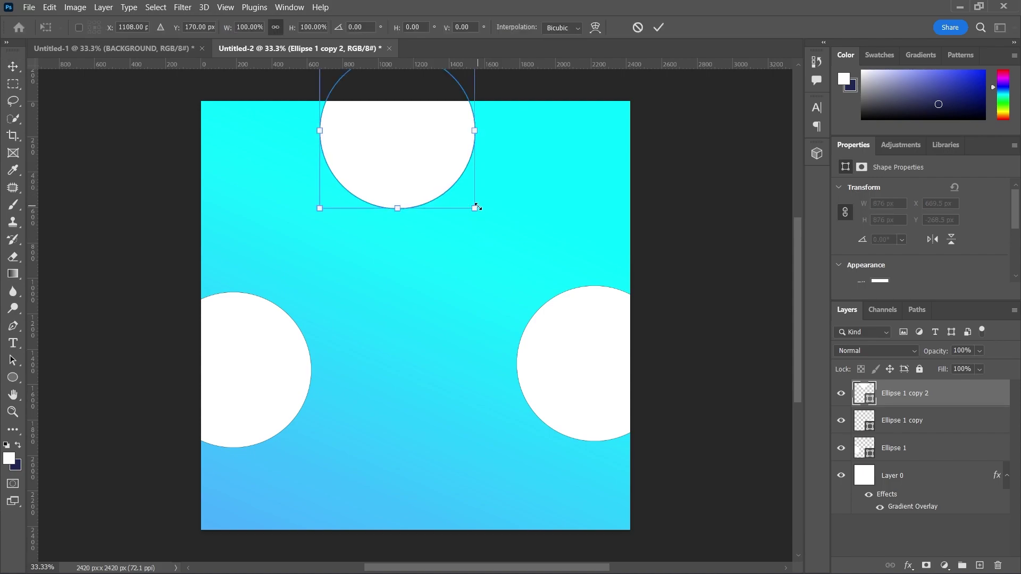
drag(475, 208, 548, 281)
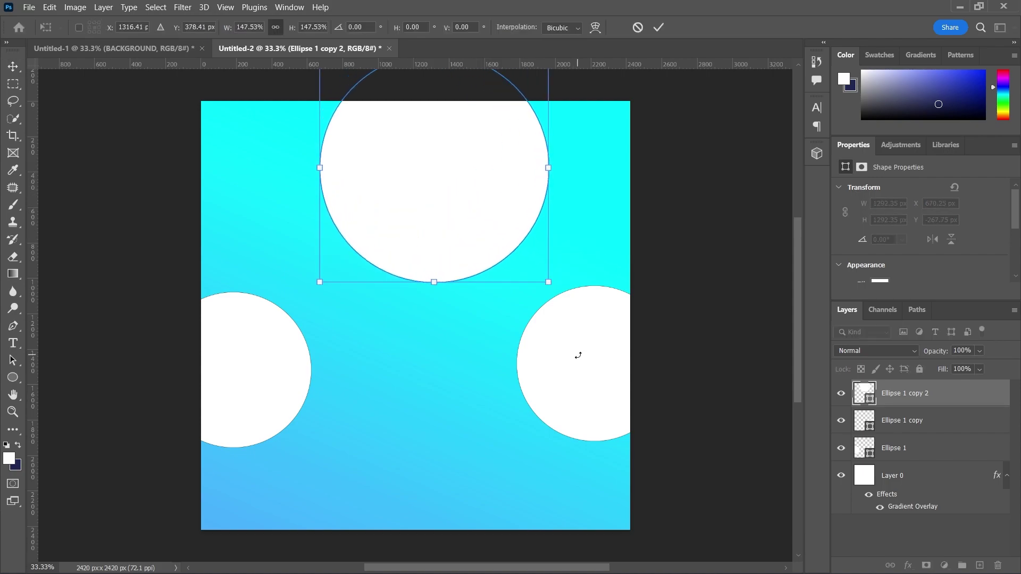
click(658, 27)
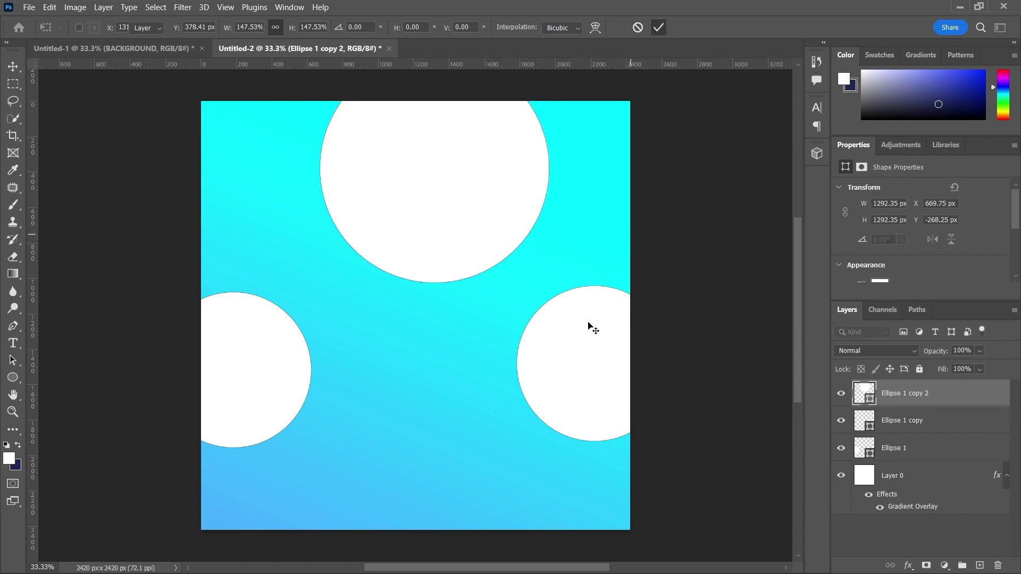
click(569, 347)
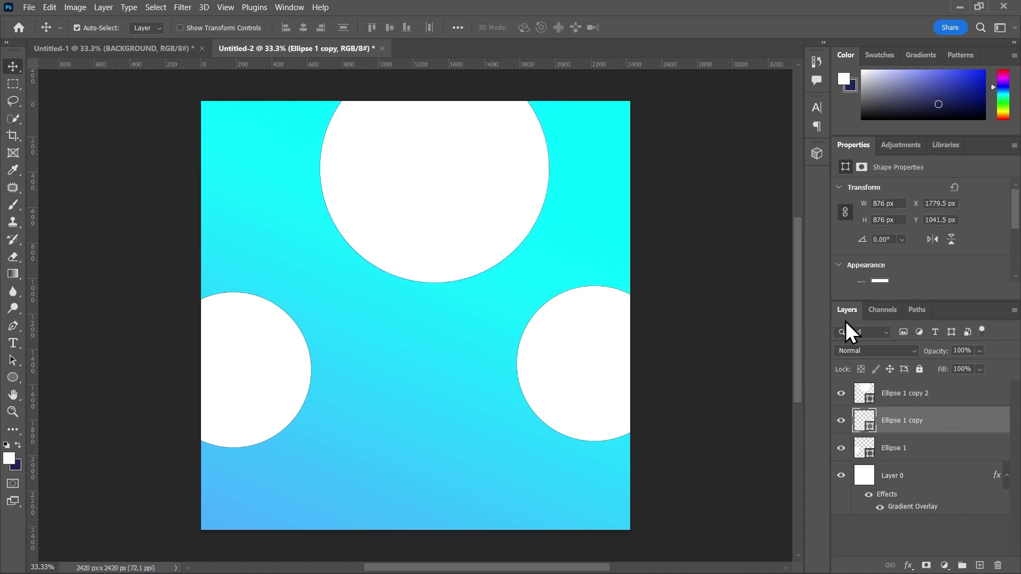
Set the stroke of the right, top and left circles to No Color
scroll(893, 249, down, 2)
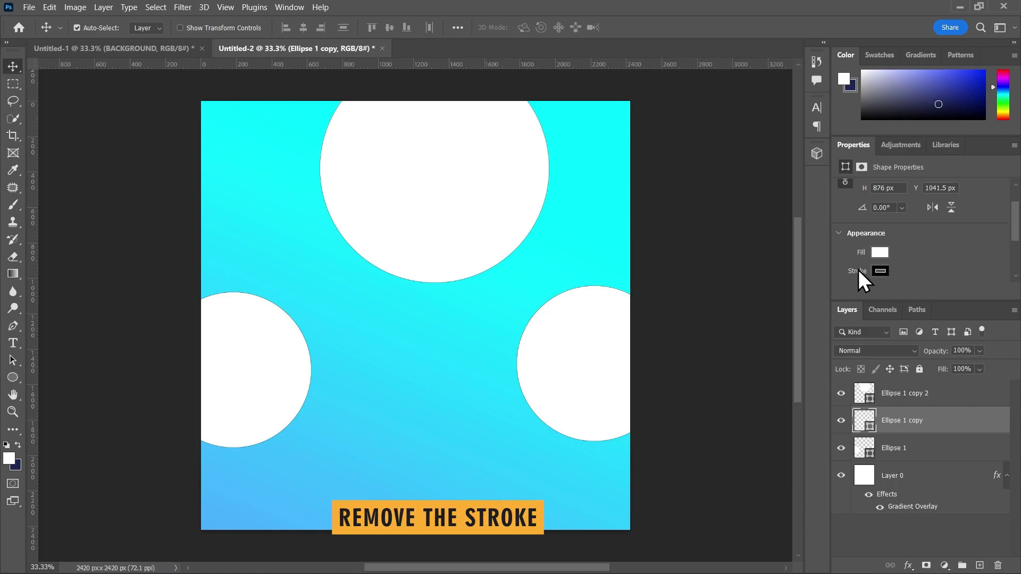
click(879, 271)
click(843, 295)
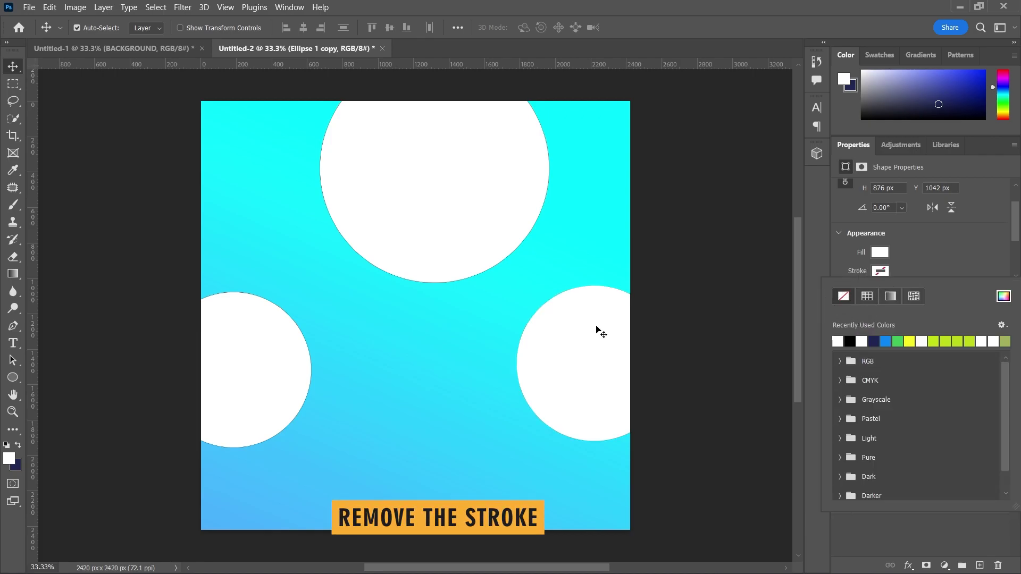
click(570, 347)
click(462, 203)
click(885, 273)
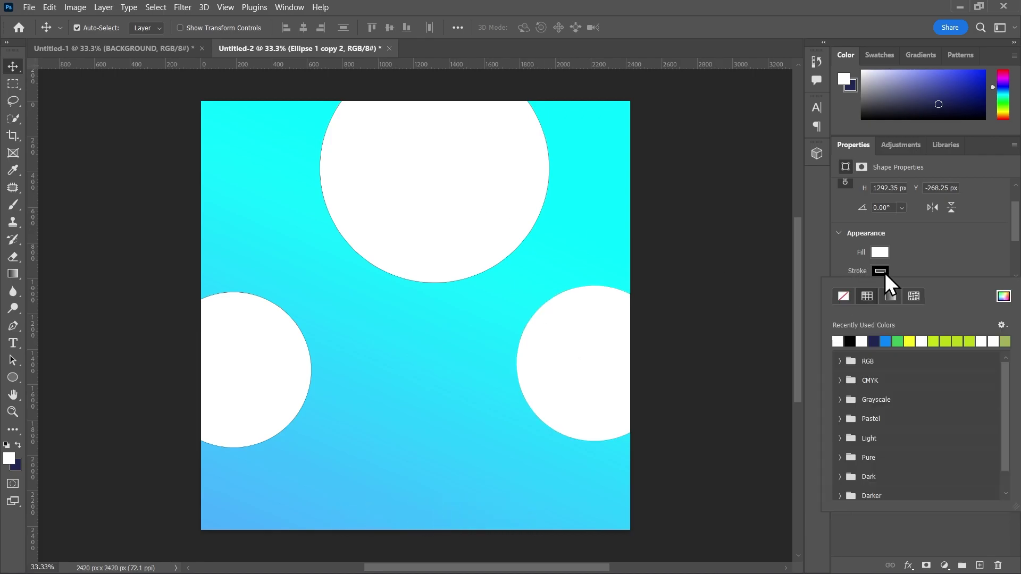
click(841, 296)
click(246, 364)
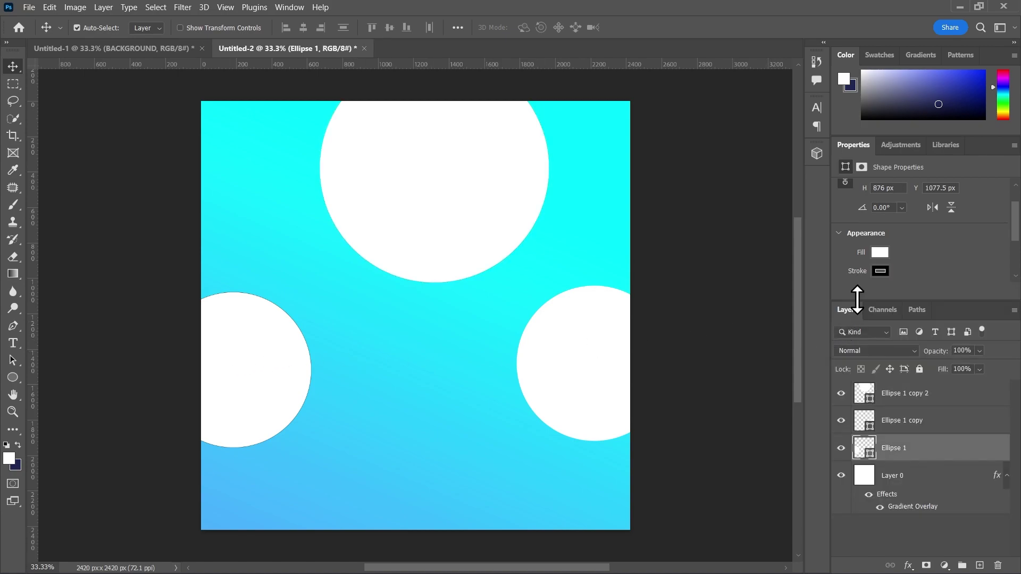
click(880, 272)
click(842, 295)
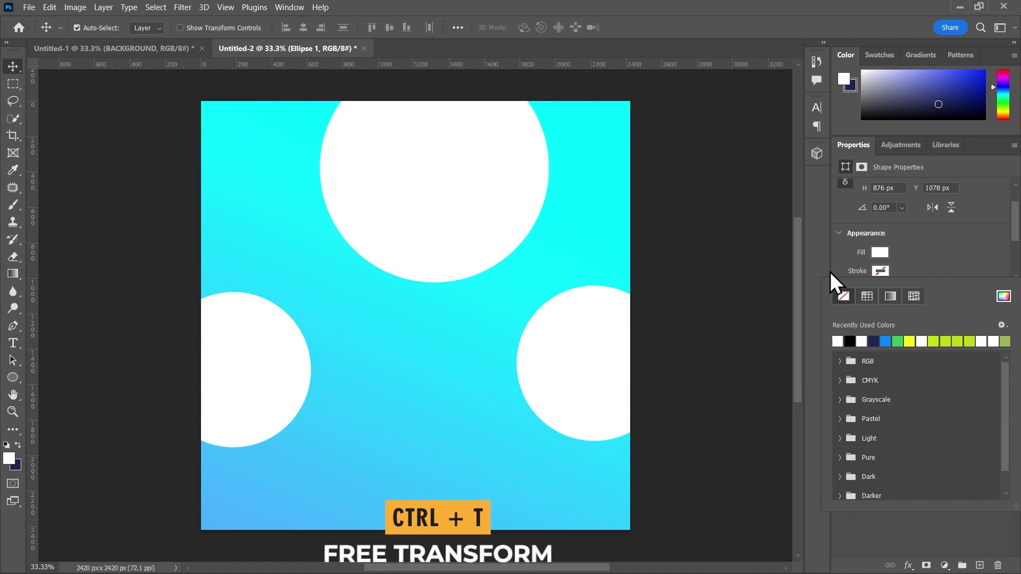
click(818, 238)
Nudge the right circle, lower the top circle and shift the left circle inward
drag(581, 363, 571, 369)
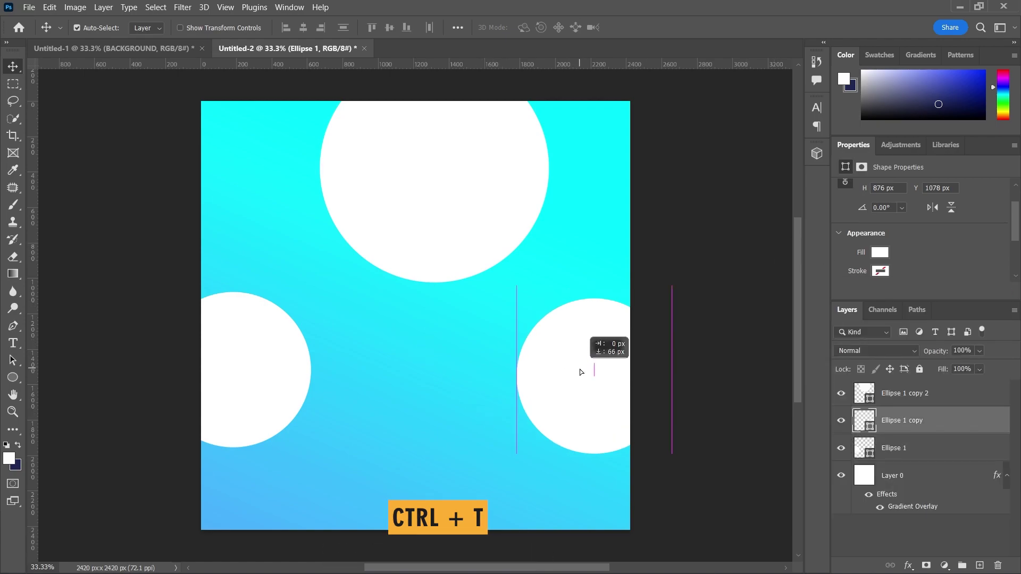
click(490, 270)
drag(490, 270, 471, 303)
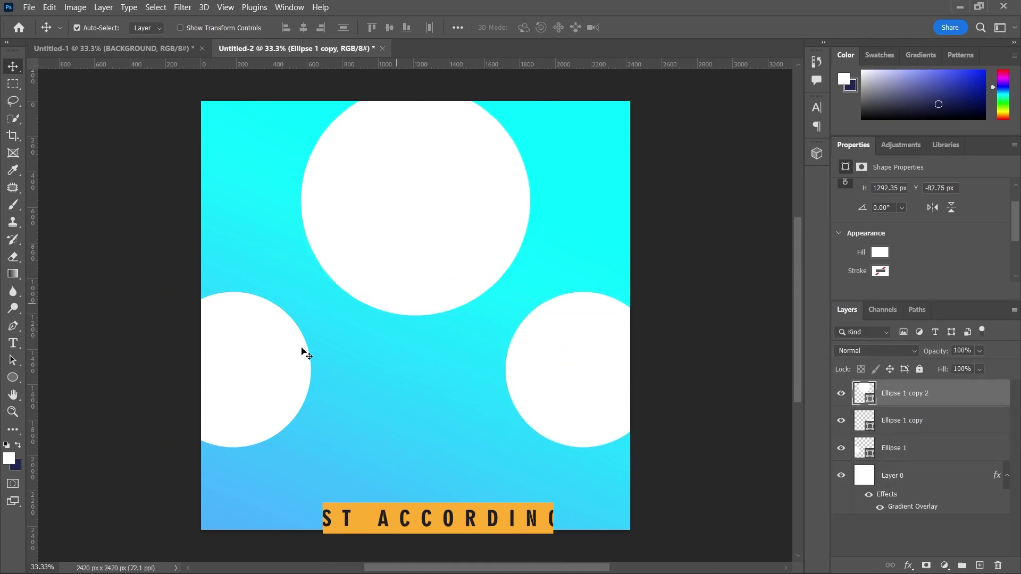
drag(303, 348, 333, 358)
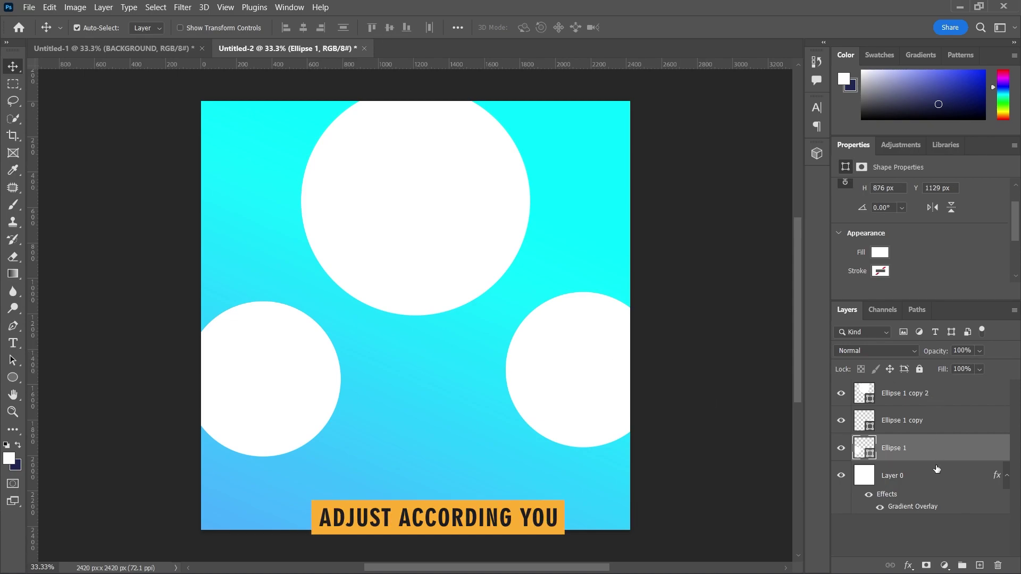
click(925, 486)
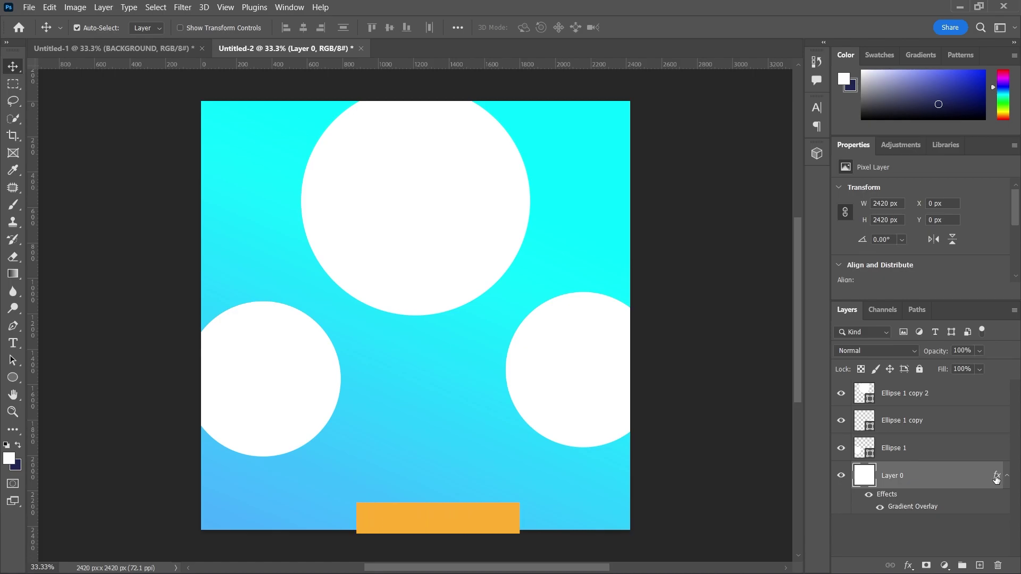
Copy Layer 0's gradient style and paste it onto Ellipse 1, Ellipse 1 copy and copy 2
right_click(981, 481)
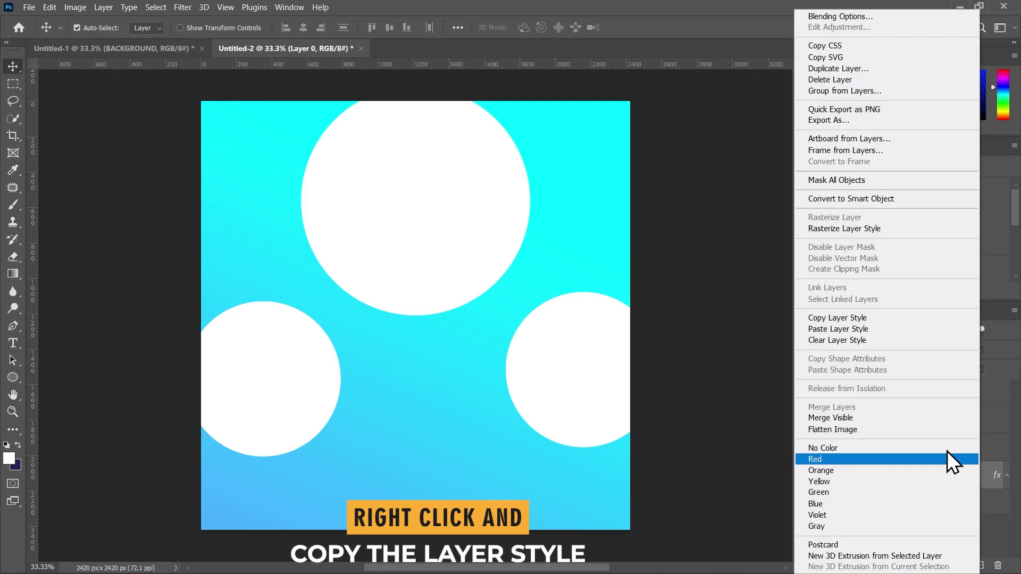
click(844, 320)
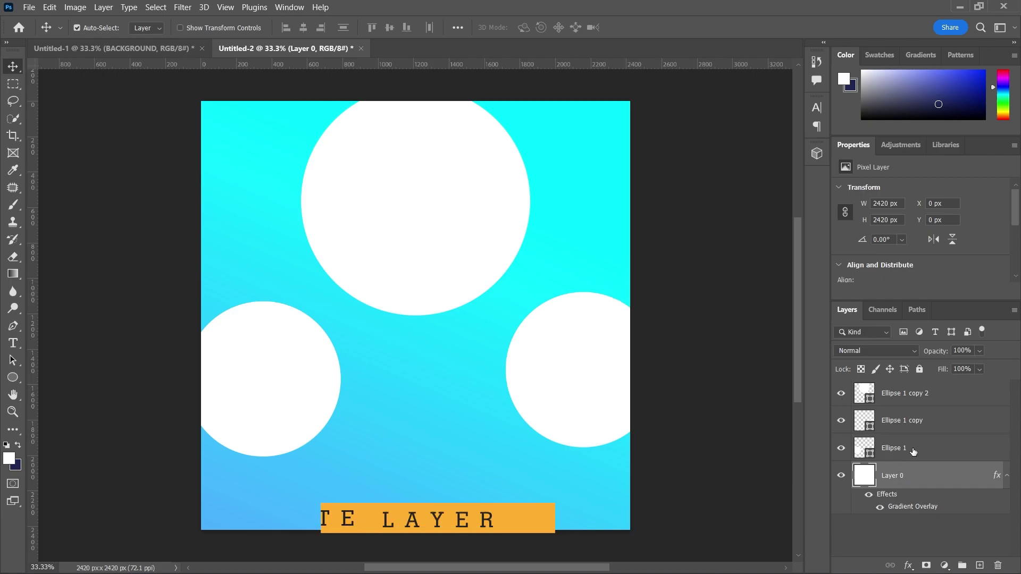
click(898, 455)
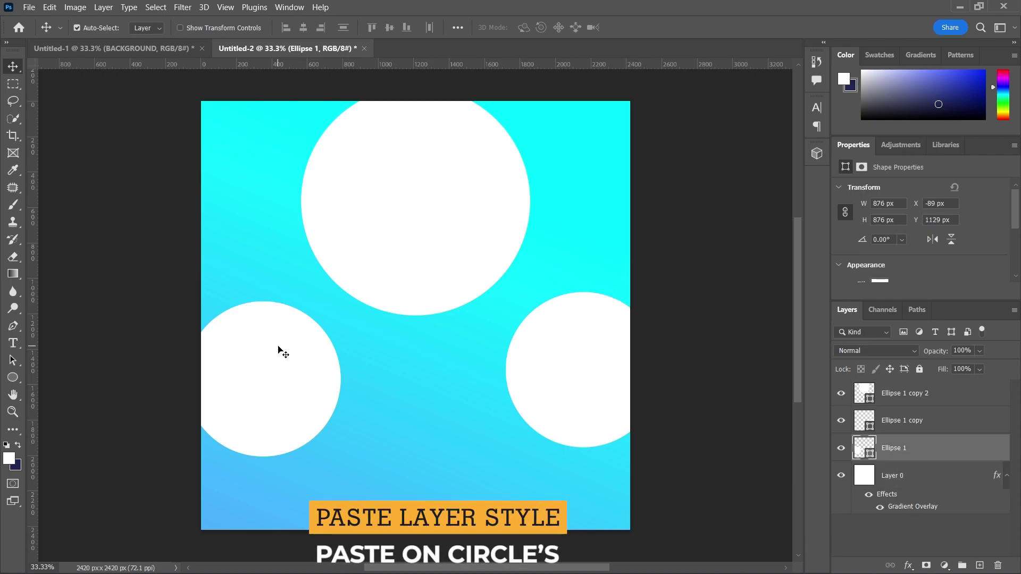
right_click(915, 452)
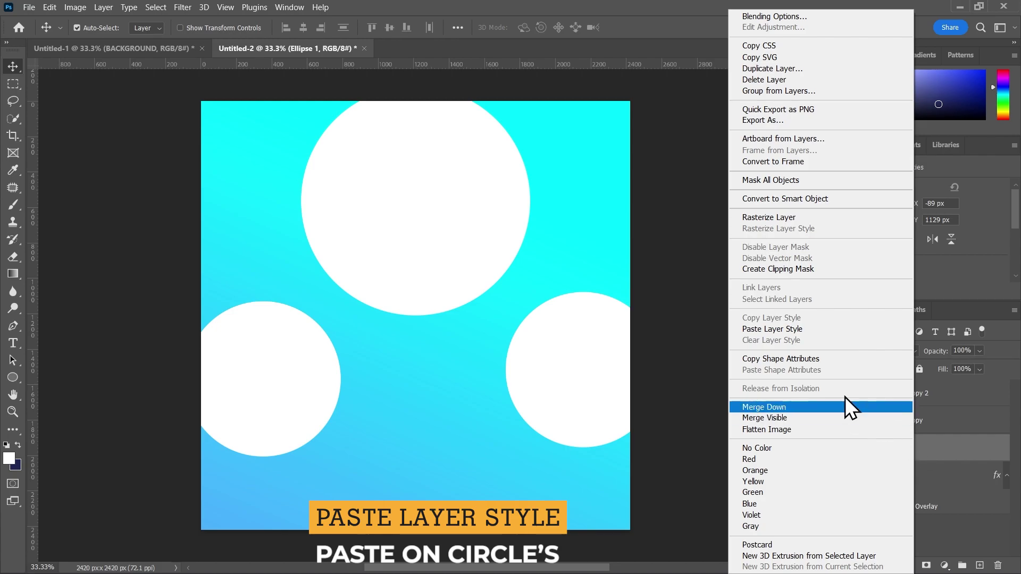
click(776, 329)
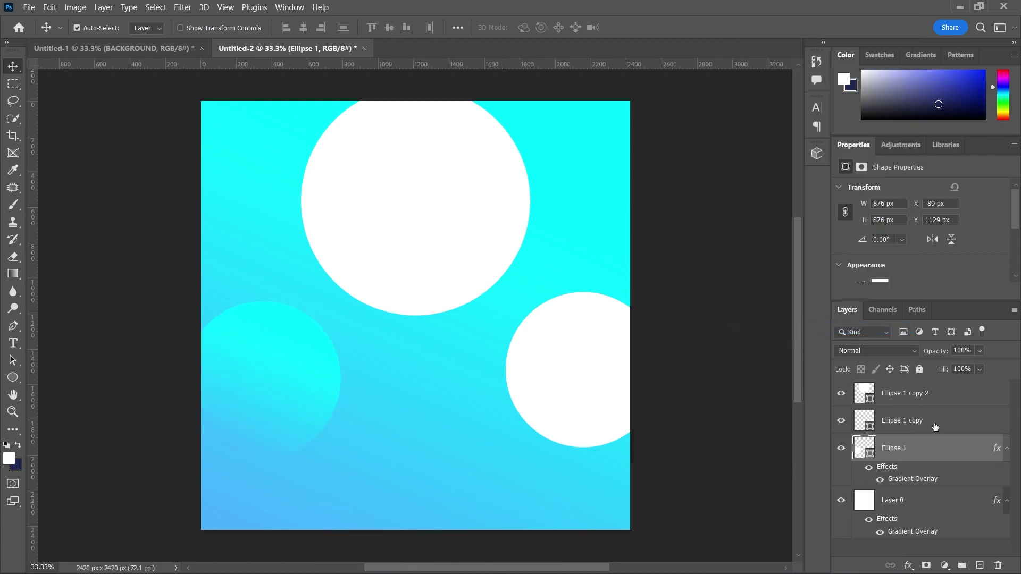
right_click(934, 426)
click(798, 329)
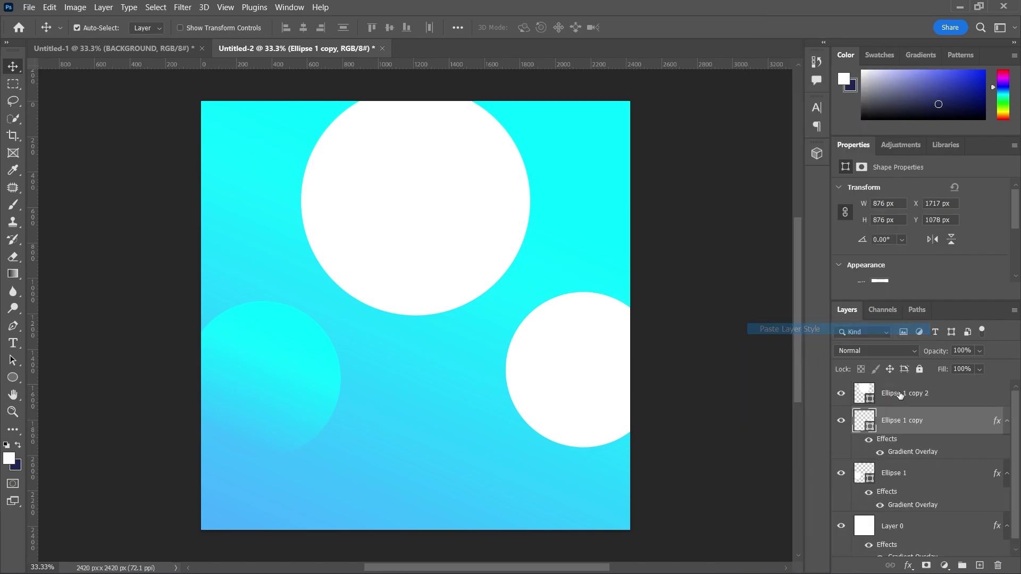
right_click(937, 401)
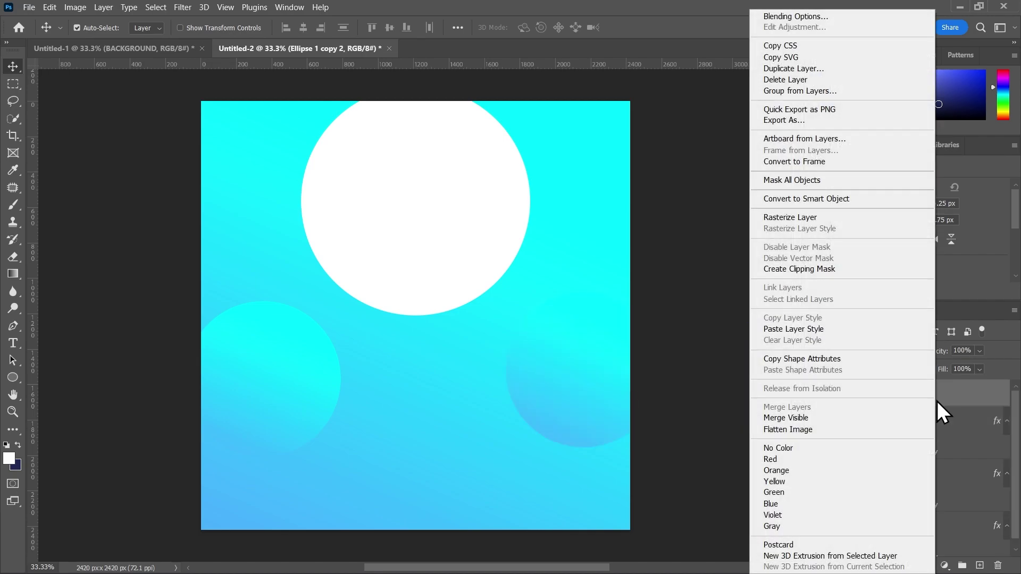
click(800, 328)
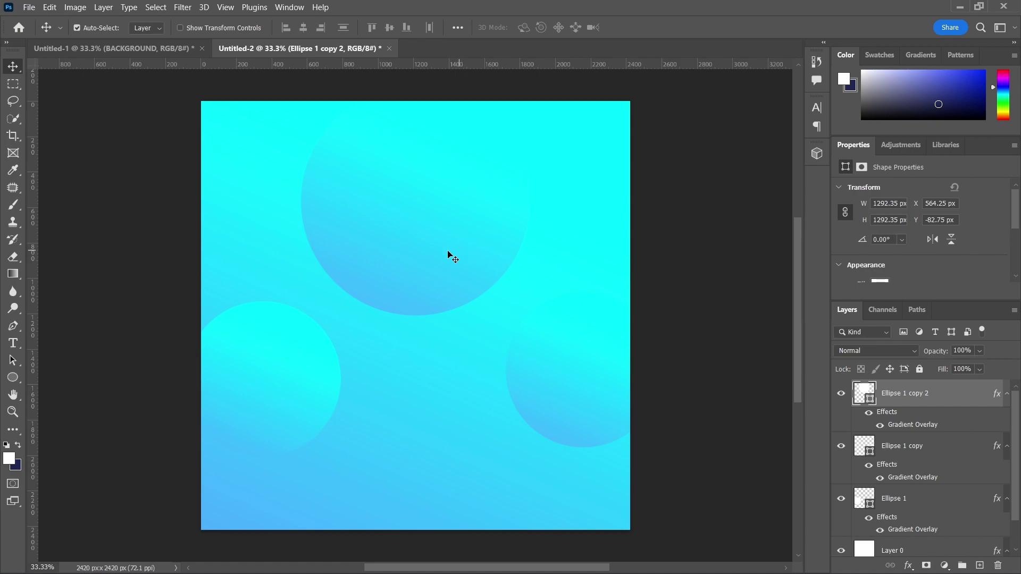
Duplicate a circle into the lower centre and rearrange the top and right circles
alt+drag(409, 249, 456, 359)
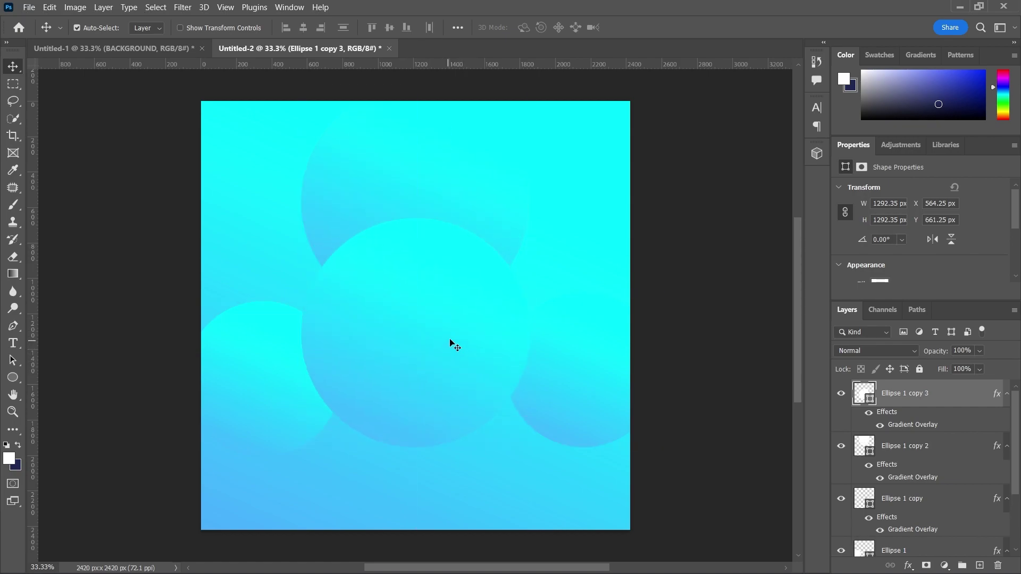
drag(385, 178, 312, 175)
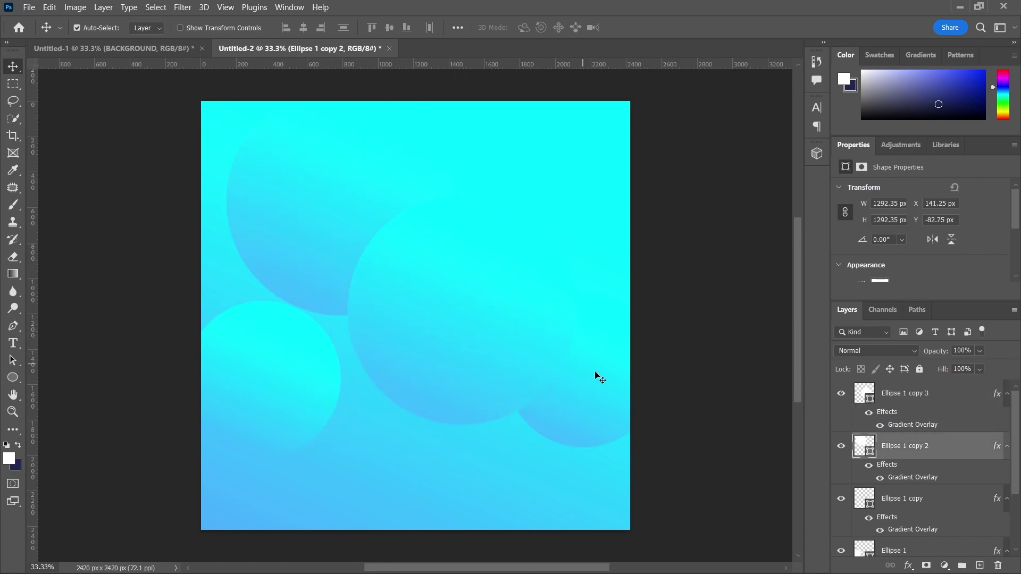
drag(595, 376, 650, 298)
drag(349, 351, 331, 378)
Copy the left circle to the bottom right and nudge the central circle down-left
click(278, 392)
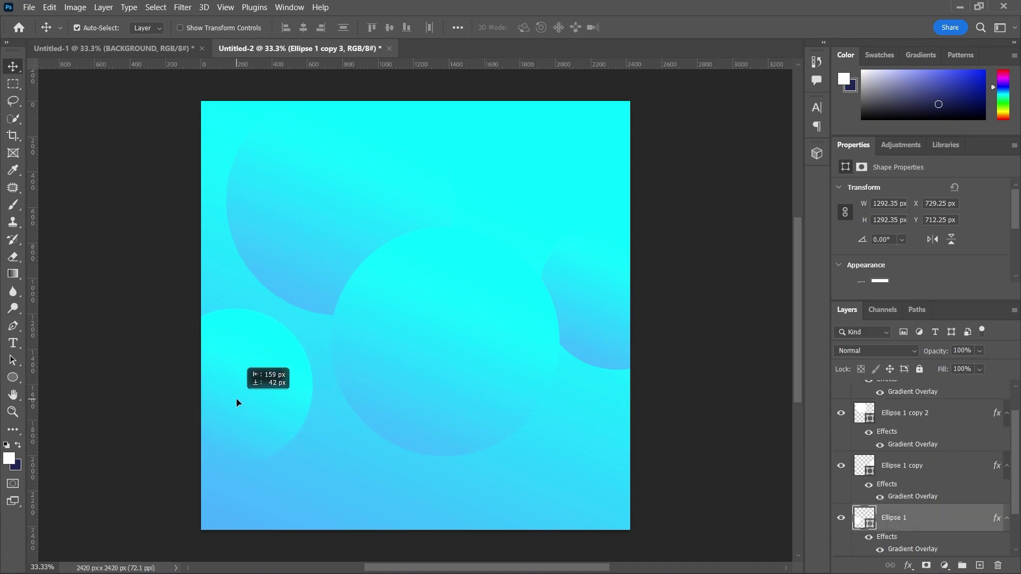
drag(267, 412, 563, 474)
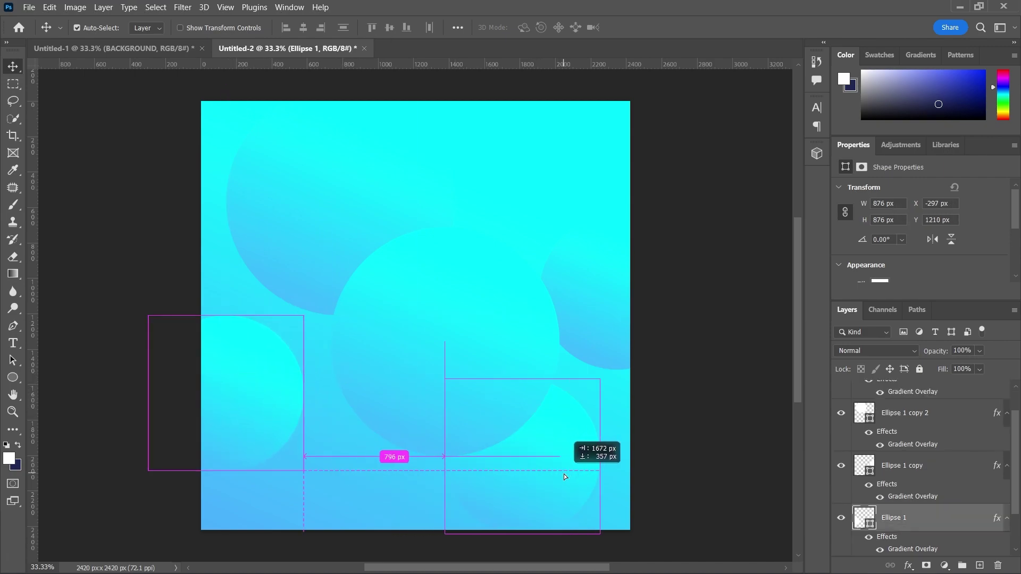
mouse_move(456, 307)
mouse_down()
mouse_move(475, 272)
mouse_move(399, 235)
mouse_move(378, 126)
mouse_up()
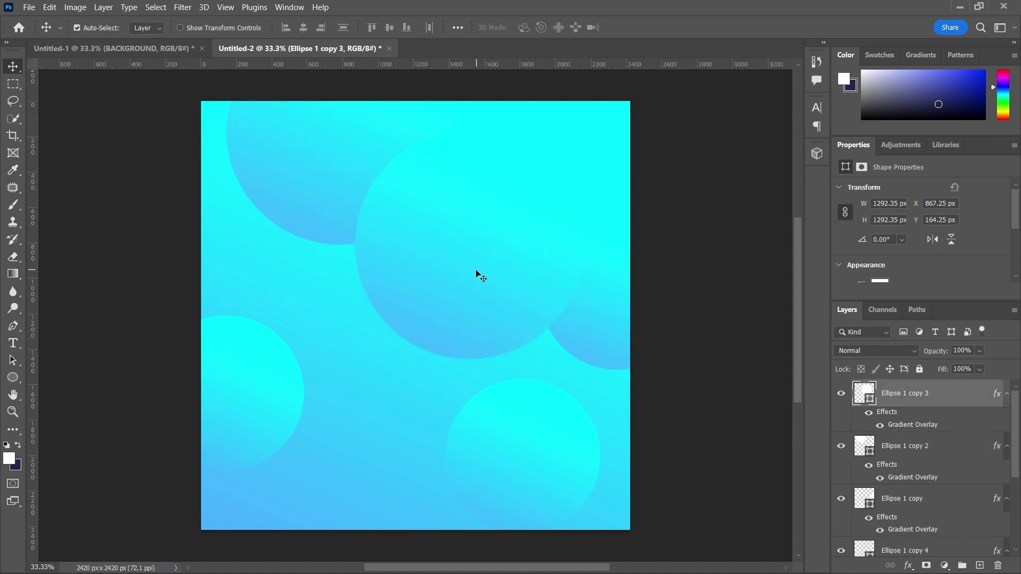
drag(490, 266, 443, 285)
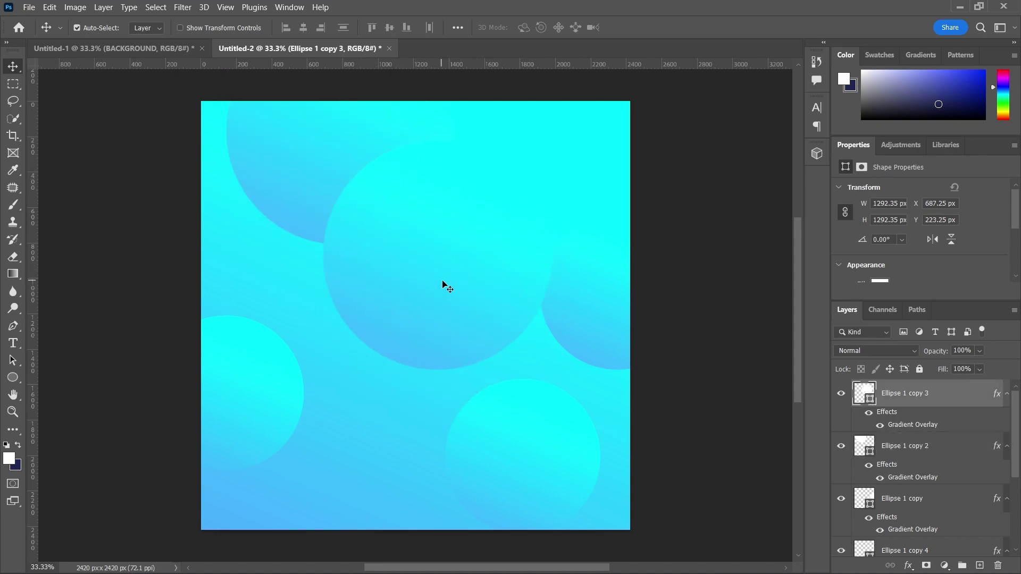
Collapse the effects lists of all five ellipse layers and Layer 0
click(1006, 395)
click(1007, 422)
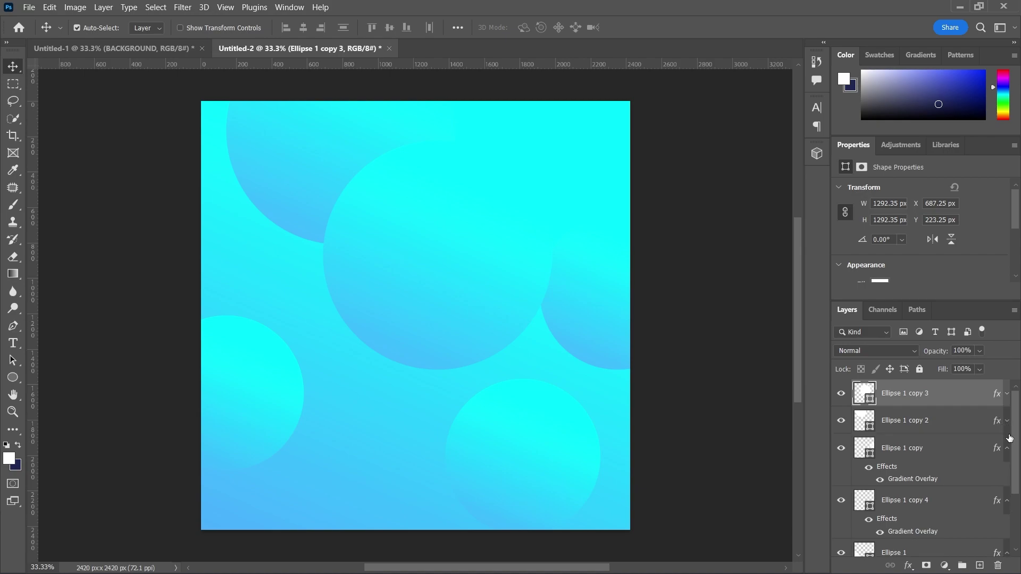
click(1006, 448)
click(1007, 475)
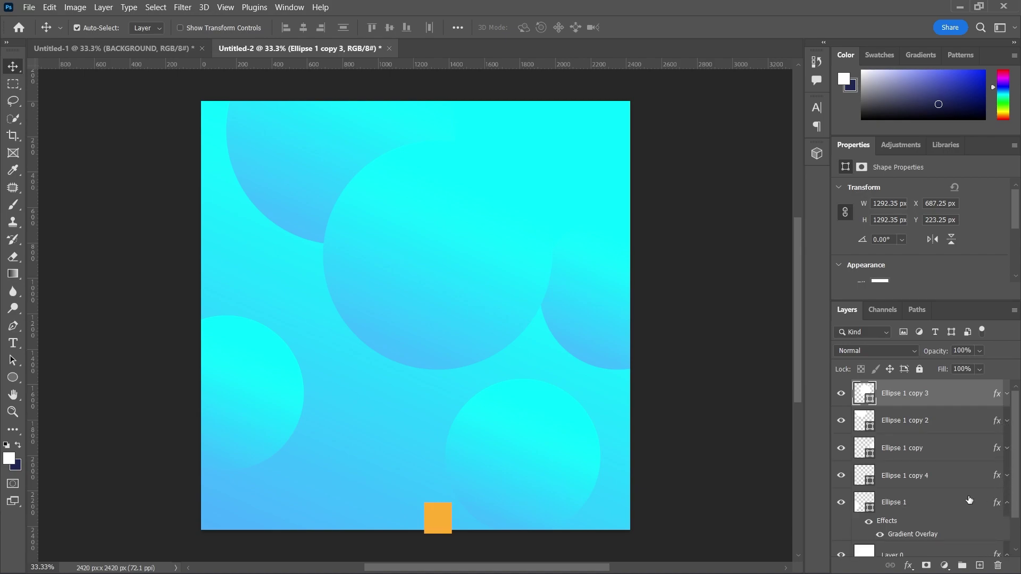
scroll(931, 507, down, 1)
click(1006, 466)
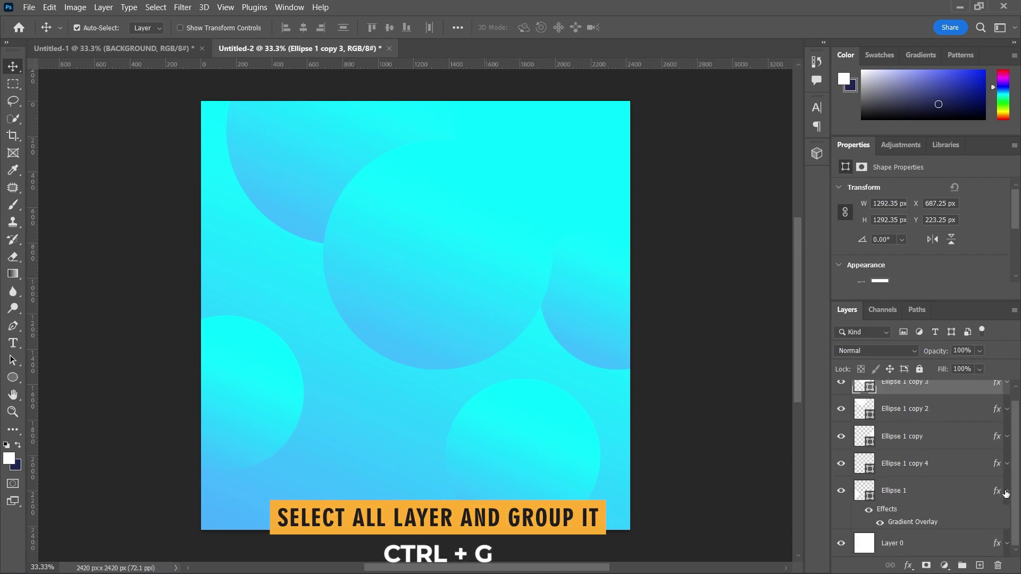
click(1006, 497)
Group all six layers with Ctrl+G and name the group 'background'
click(921, 532)
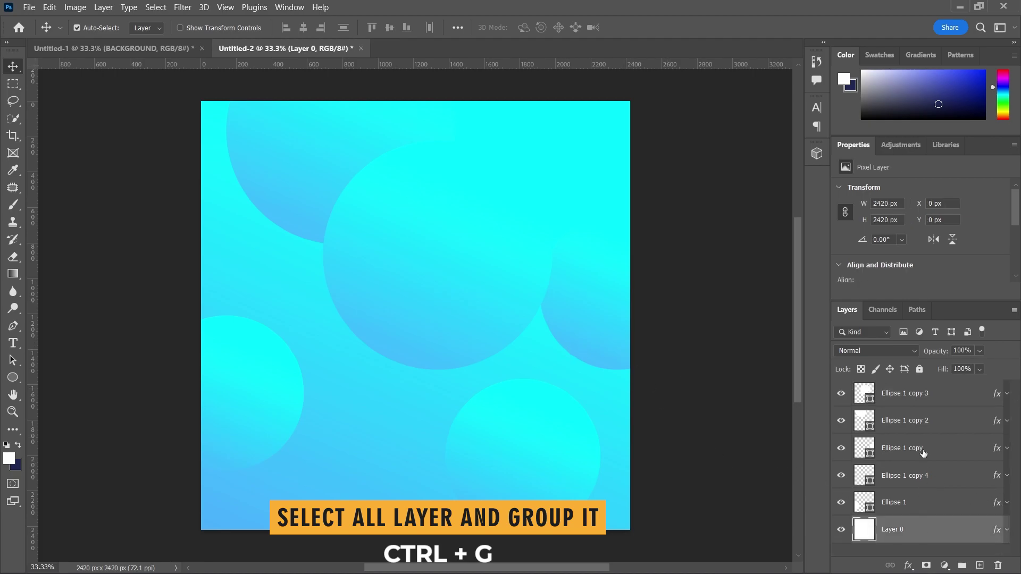
shift+click(920, 393)
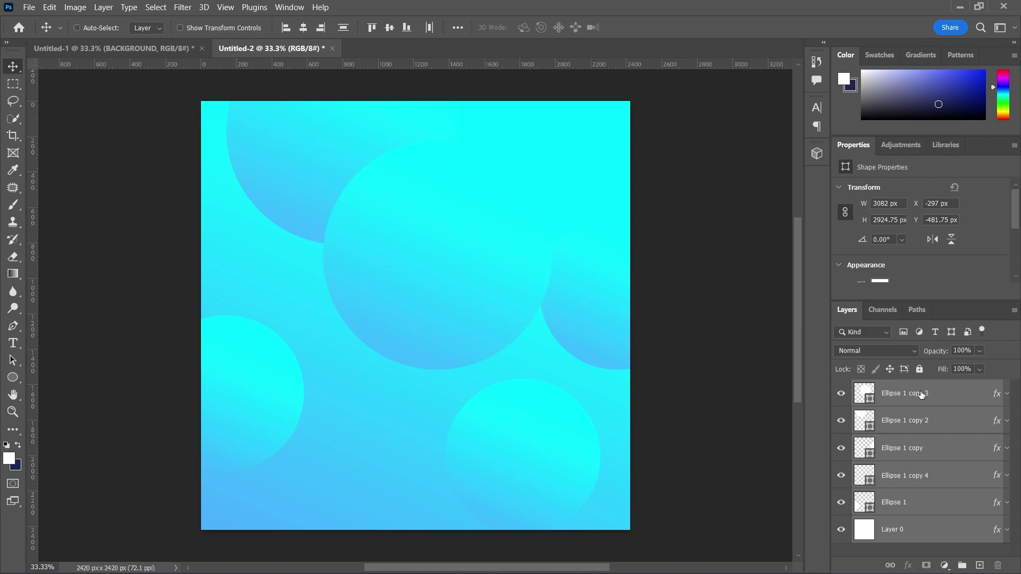
key(ctrl+g)
text(background)
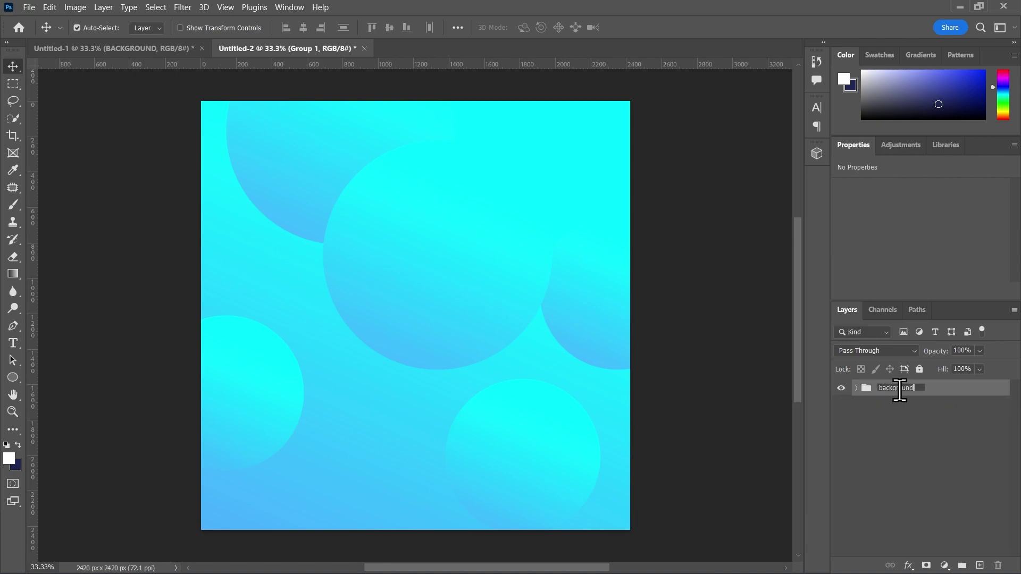
click(887, 442)
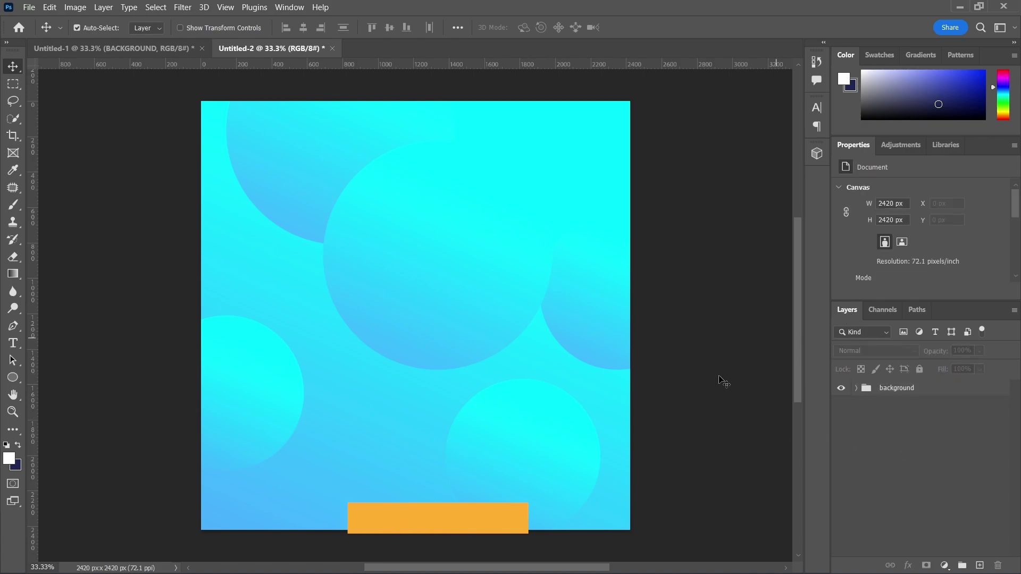
Place insta frame.png from the stuff folder as embedded and nudge it up-right
click(27, 6)
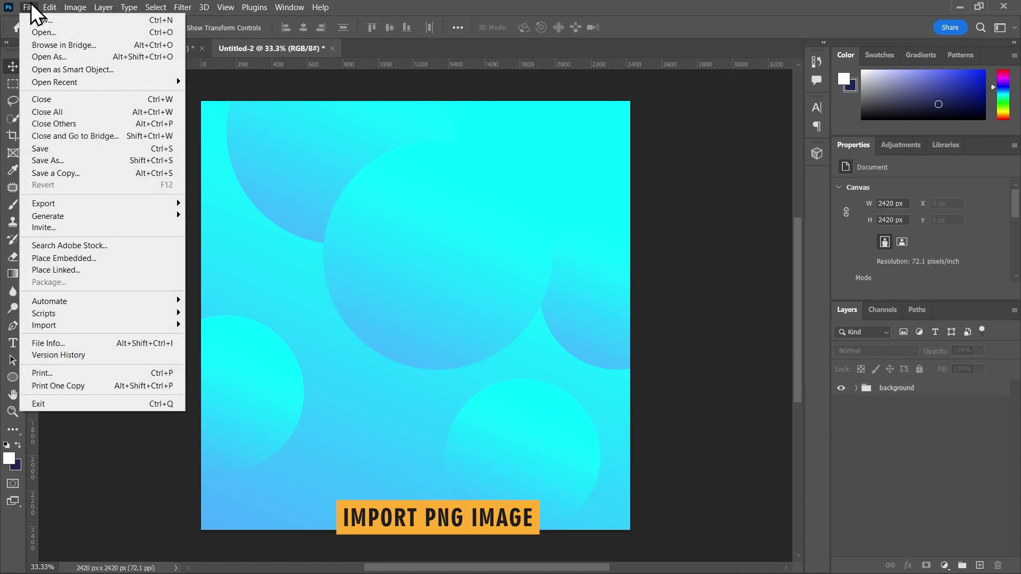
click(31, 256)
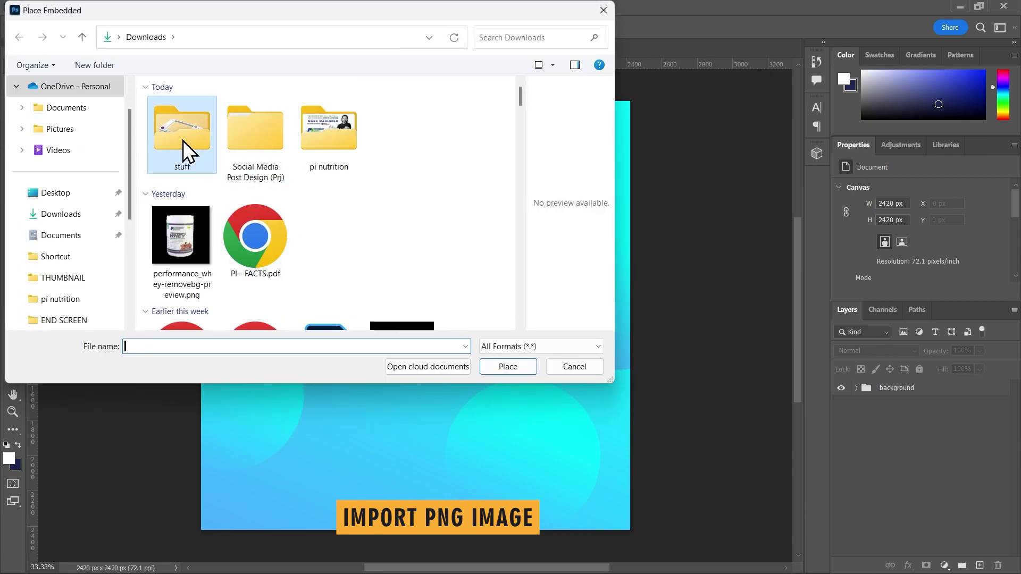
double_click(183, 141)
click(212, 123)
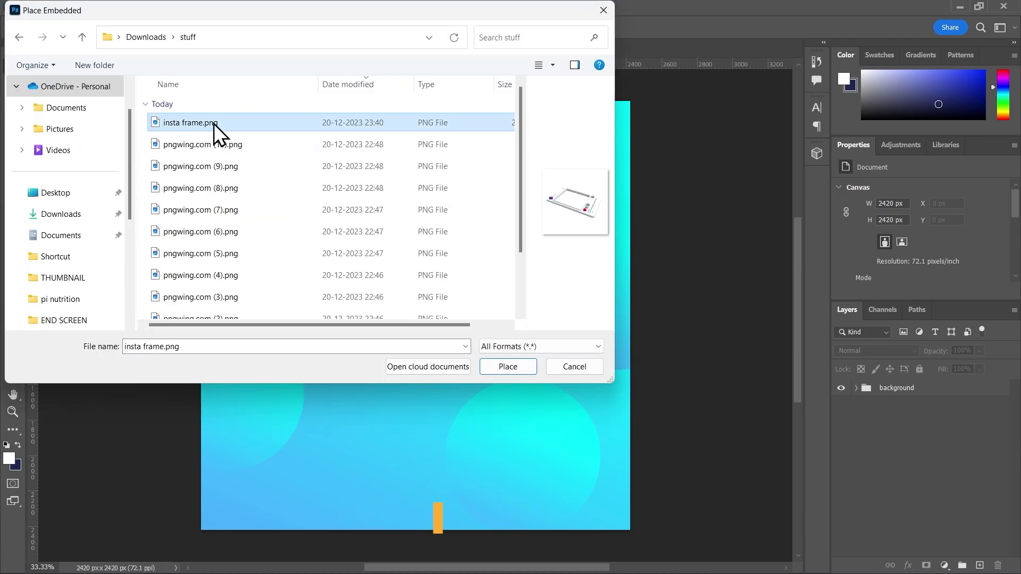
click(508, 367)
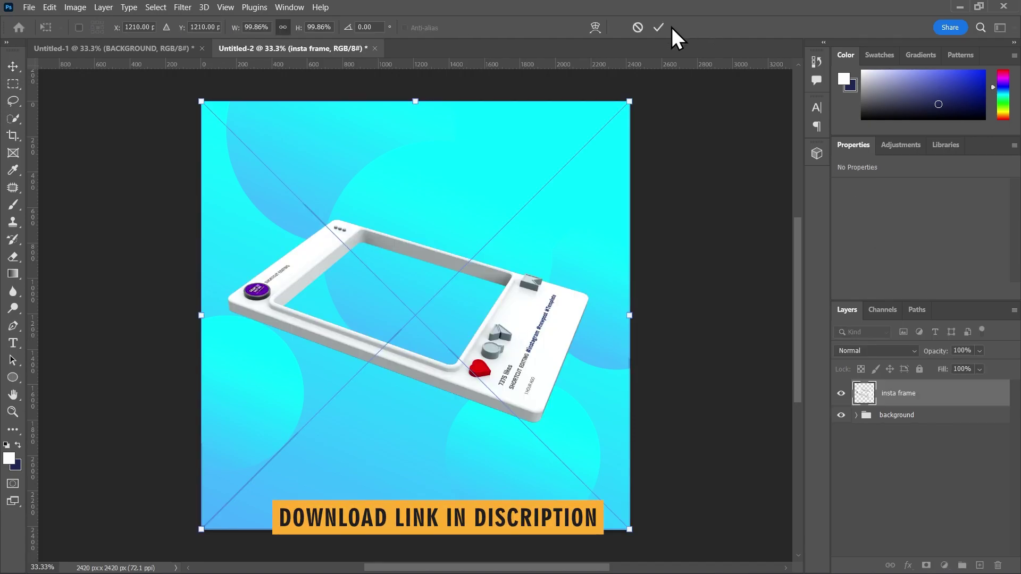
click(658, 27)
drag(342, 227, 350, 213)
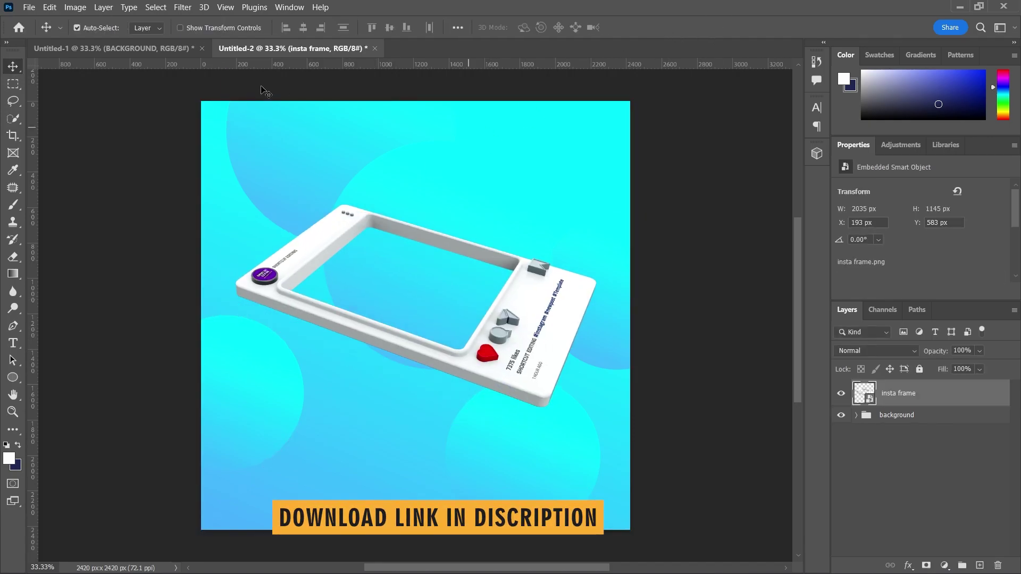
Place Embedded the yellow girl.jpg photo into the post
click(27, 7)
click(53, 258)
click(170, 311)
click(494, 365)
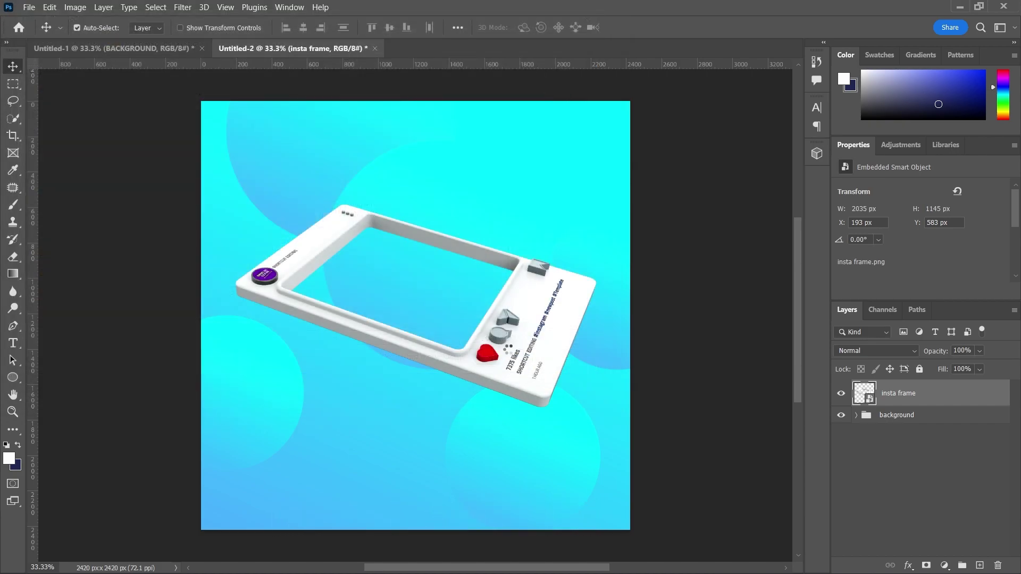
Position the yellow girl photo, Select Subject, and copy the woman onto Layer 1
drag(378, 332, 399, 292)
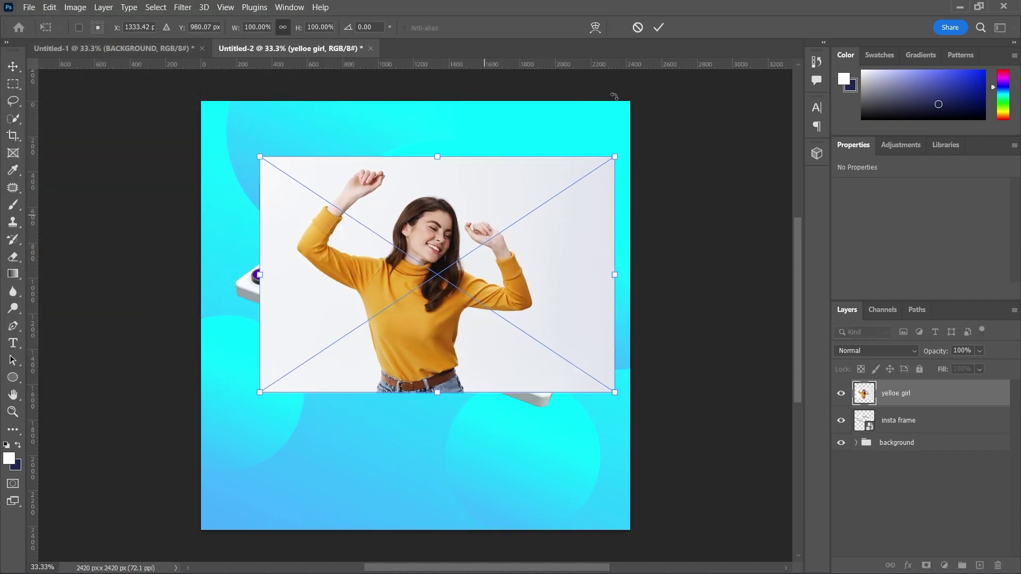
click(659, 27)
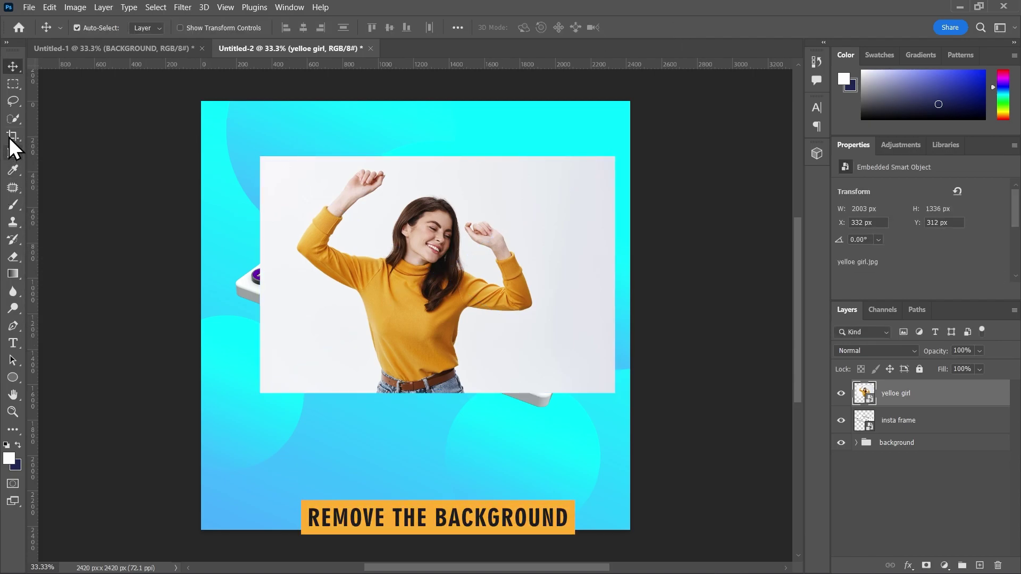
click(15, 116)
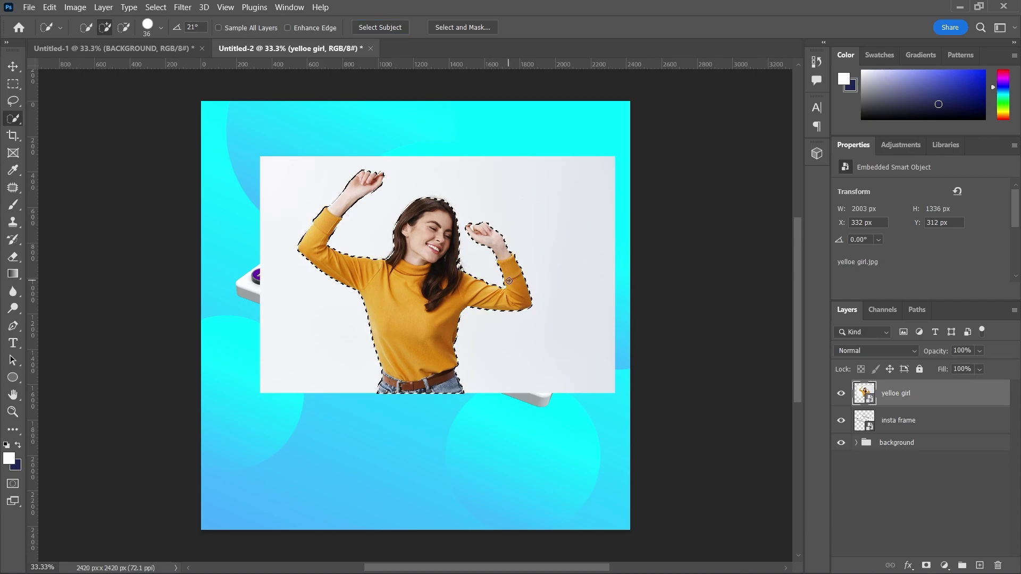
key(ctrl+j)
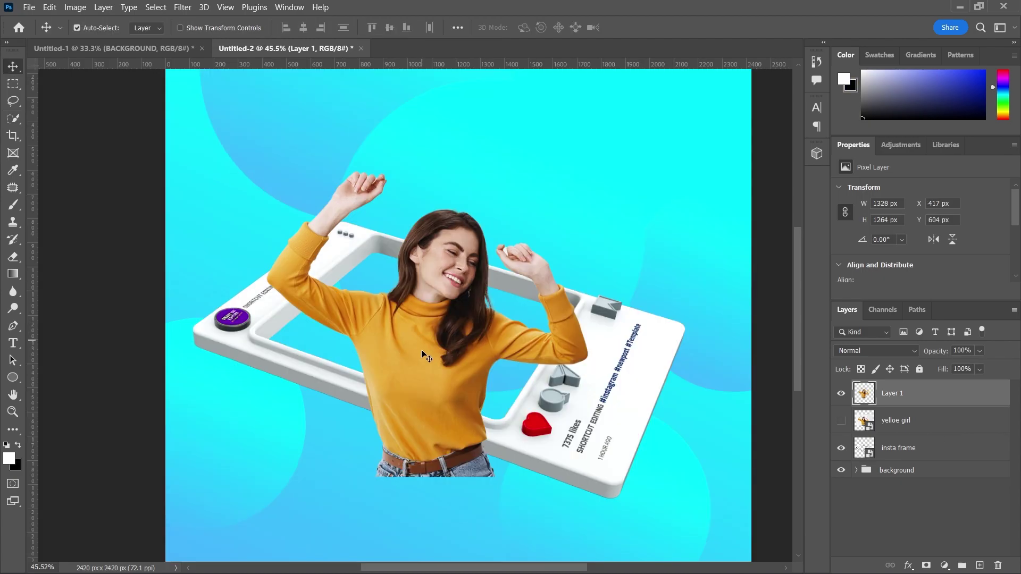
Move the cut-out woman onto the frame and scale her to about 103% (1366 × 1300 px)
drag(439, 287, 409, 333)
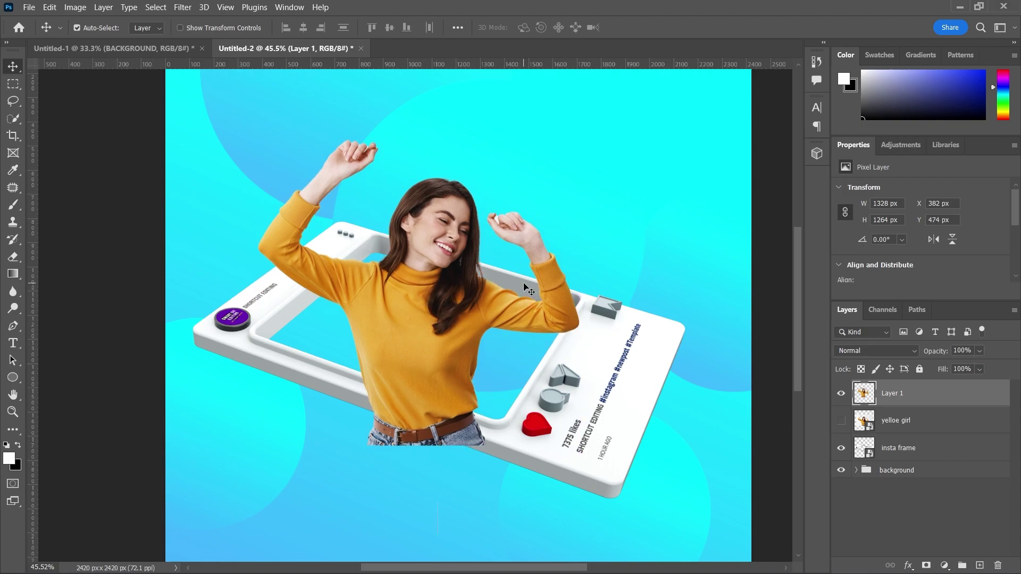
key(ctrl+t)
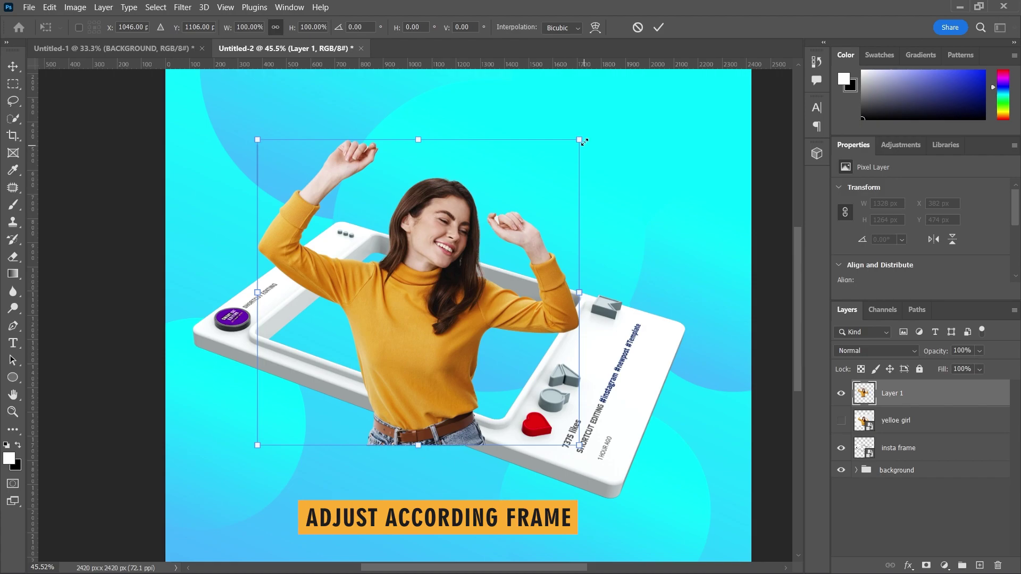
drag(584, 138, 589, 132)
drag(409, 335, 406, 340)
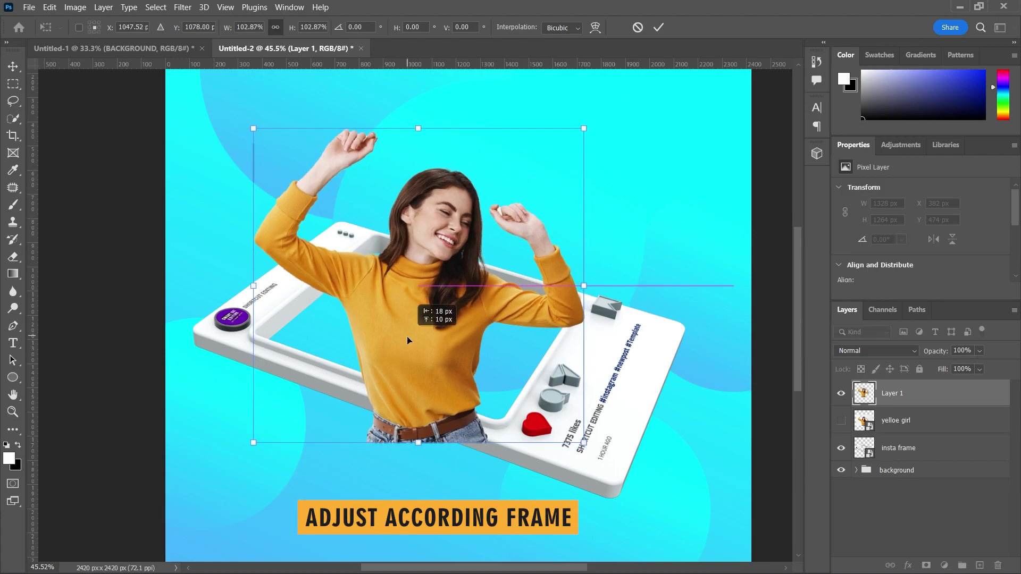
click(658, 27)
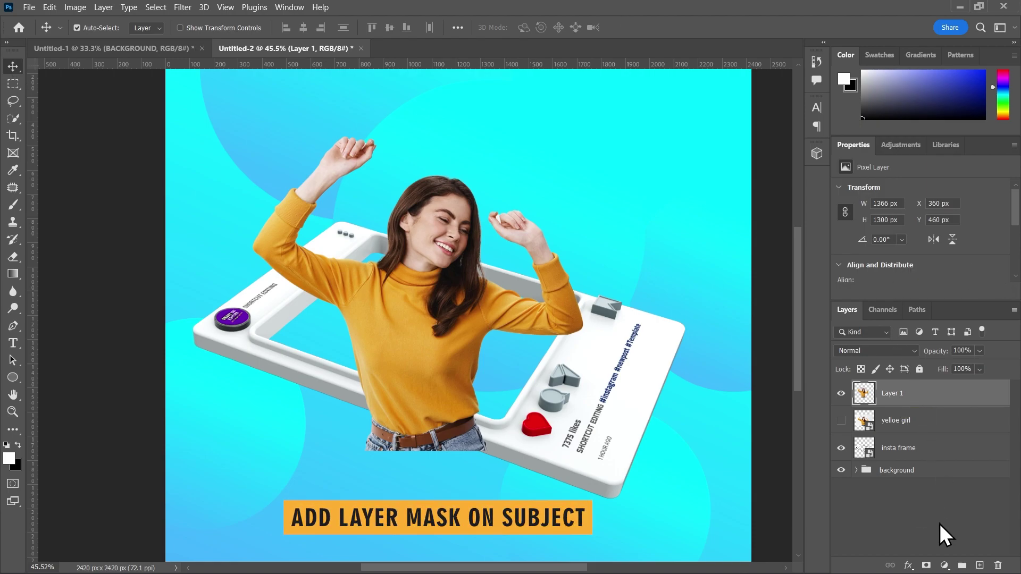
Mask Layer 1 and fade out the jeans bottom with a soft round 277 px black brush
click(926, 566)
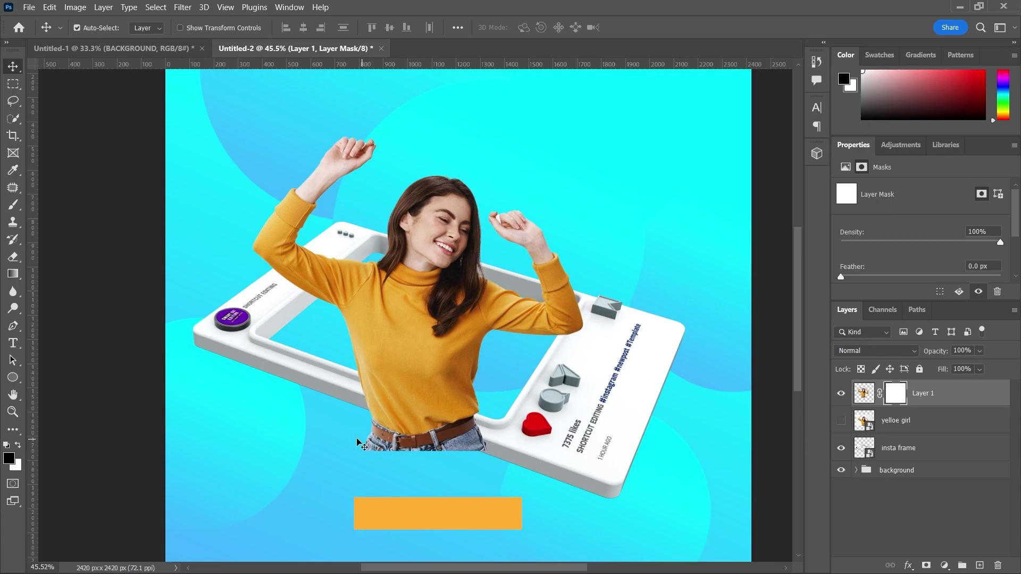
click(14, 206)
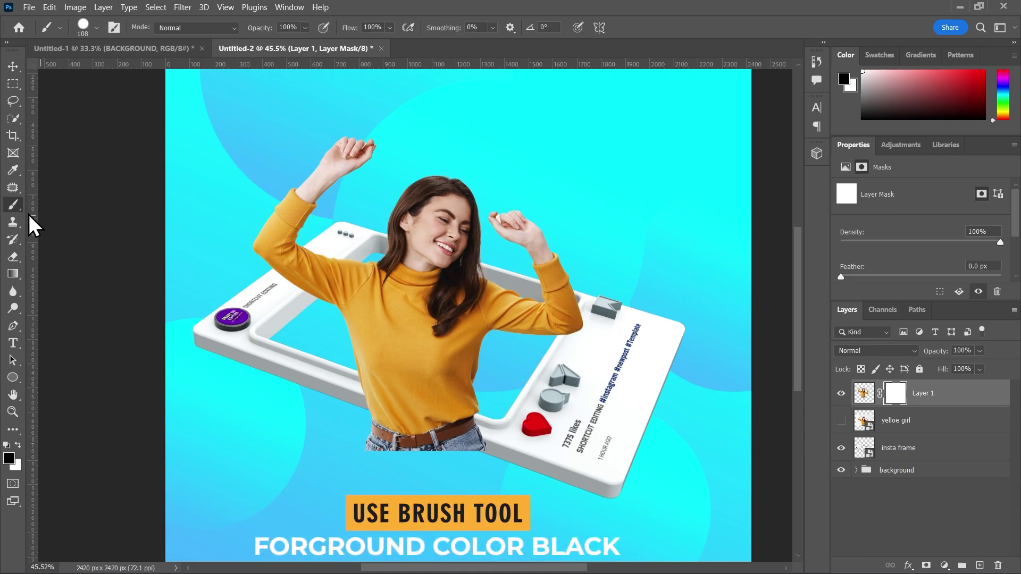
click(97, 28)
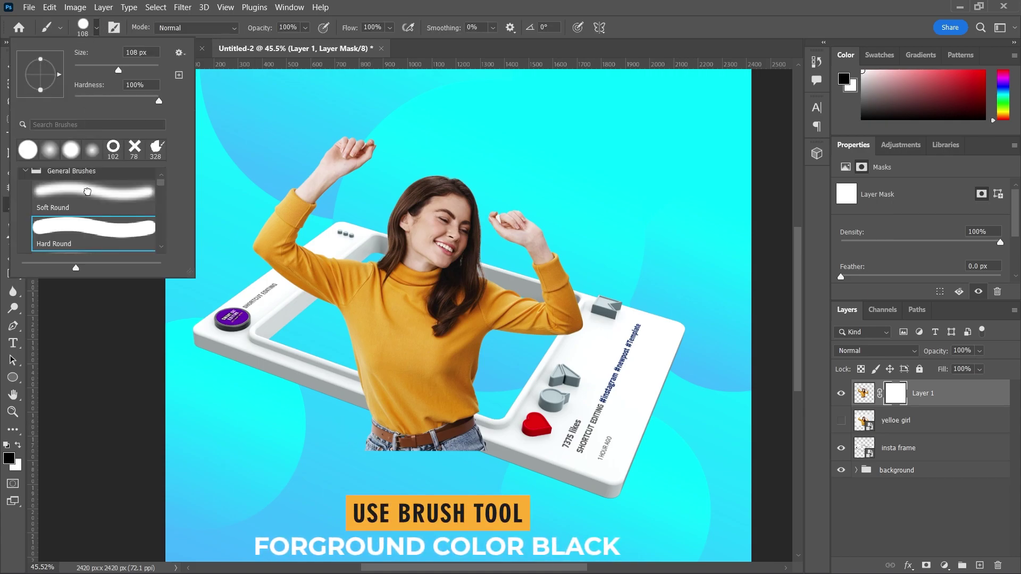
click(87, 191)
drag(380, 356, 417, 387)
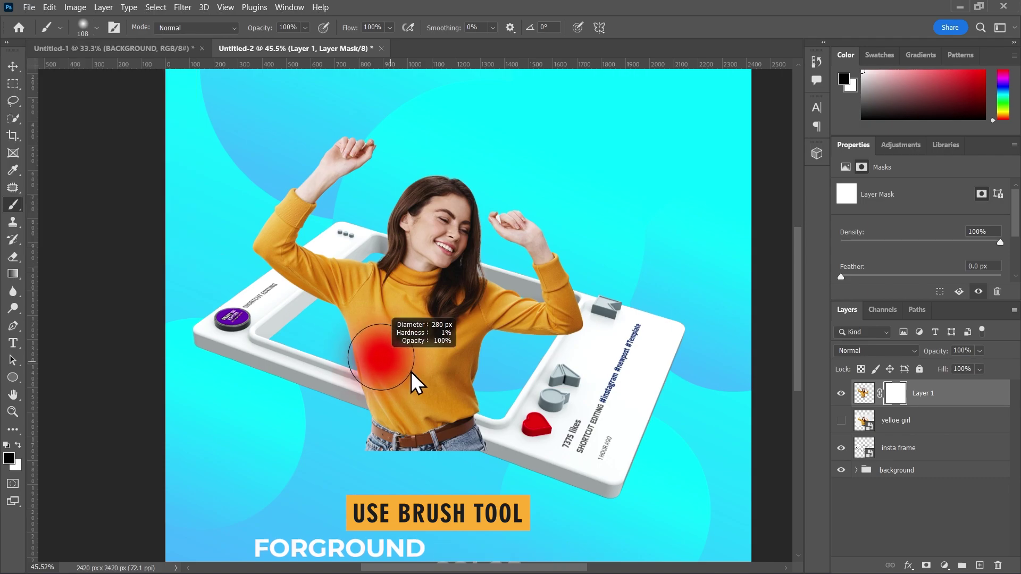
drag(354, 459, 493, 470)
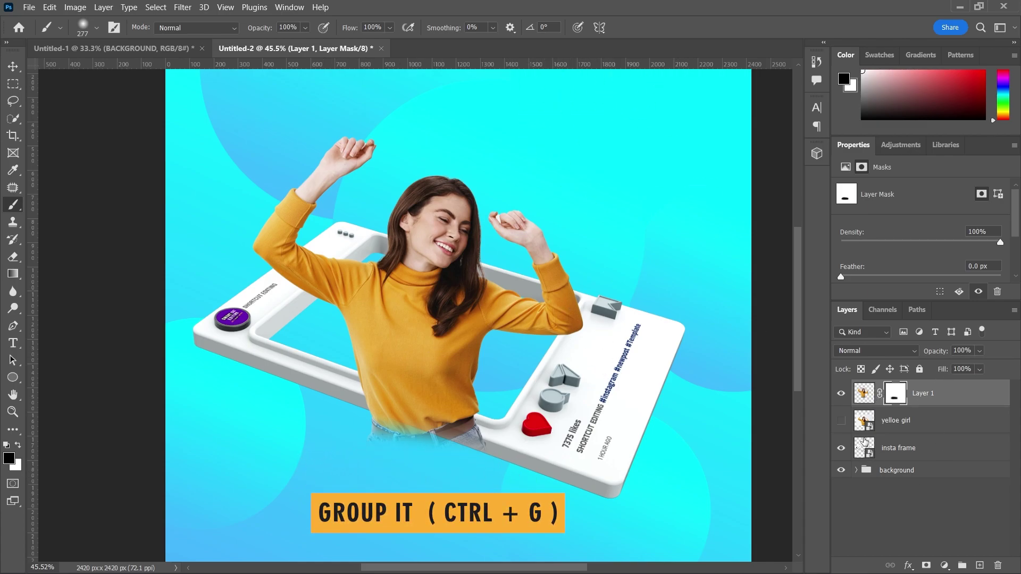
click(928, 398)
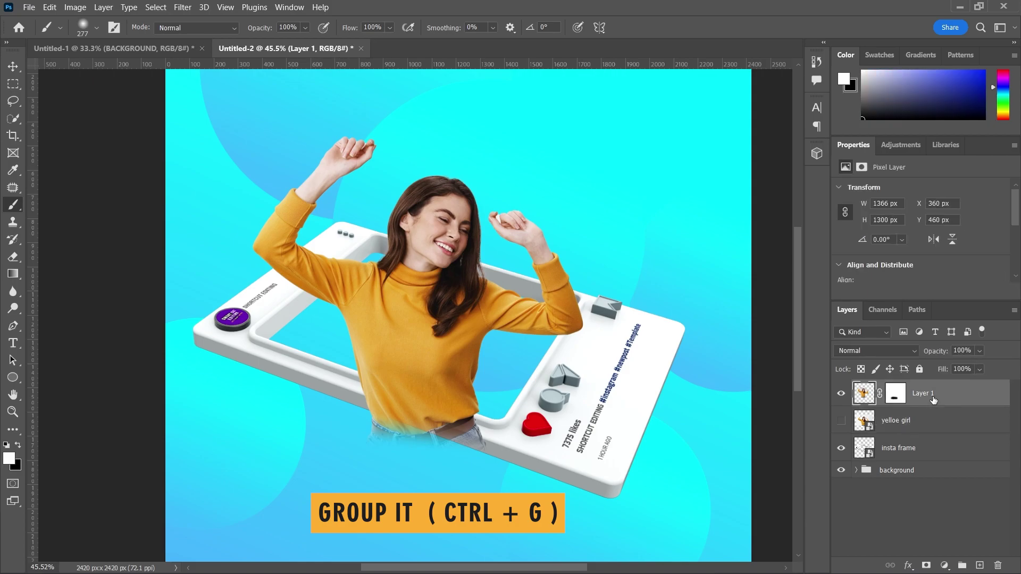
Group the two woman layers into a group named 'girl'
shift+click(926, 421)
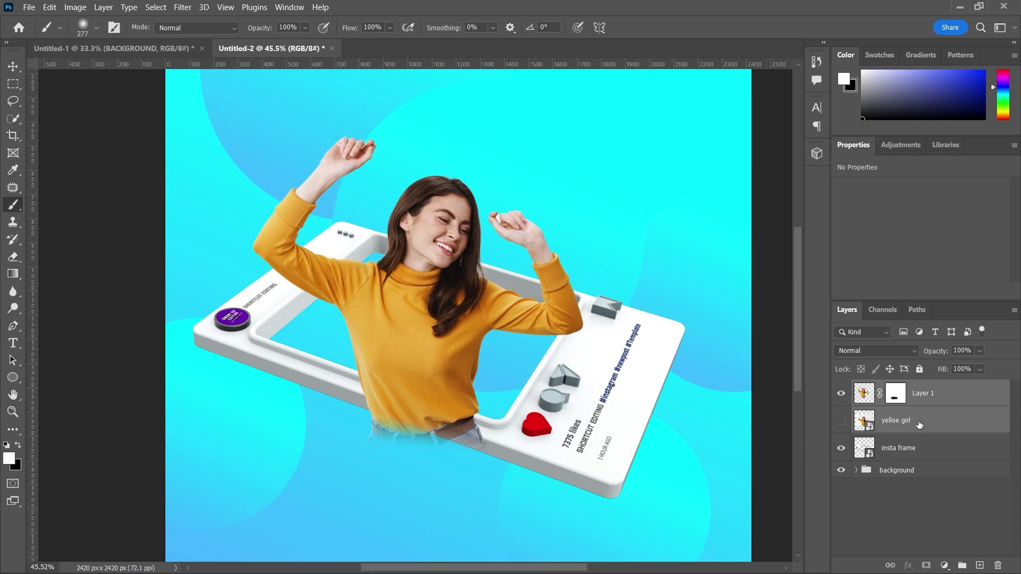
key(ctrl+g)
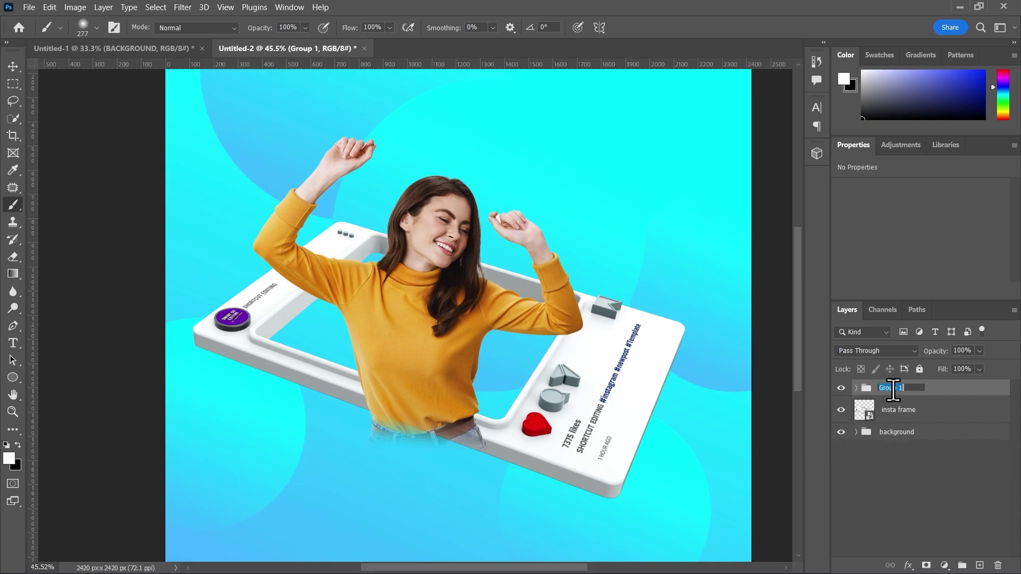
text(girl)
click(912, 472)
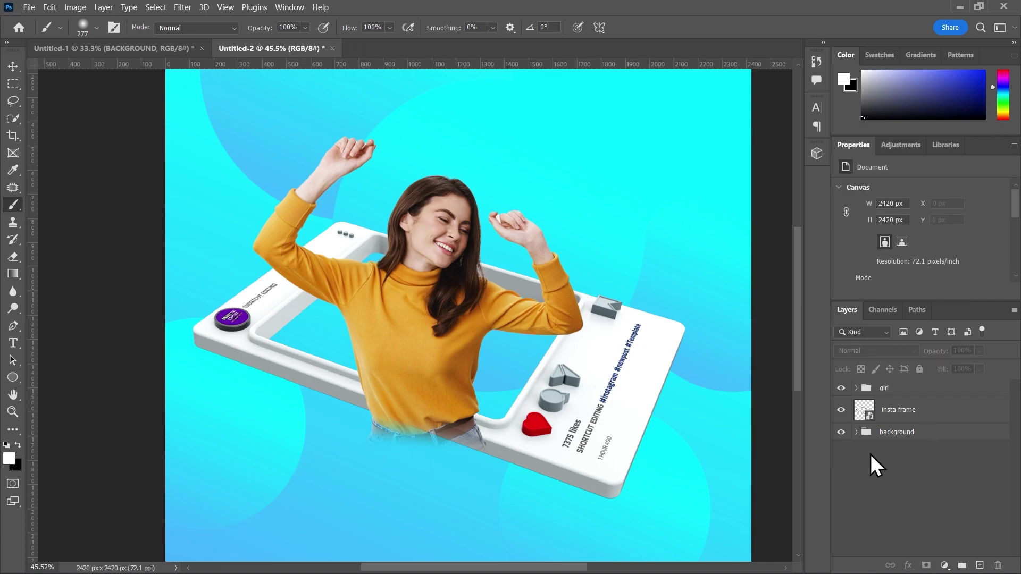
Load the insta frame outline and add an inverted frame-shaped mask to the girl group
click(843, 413)
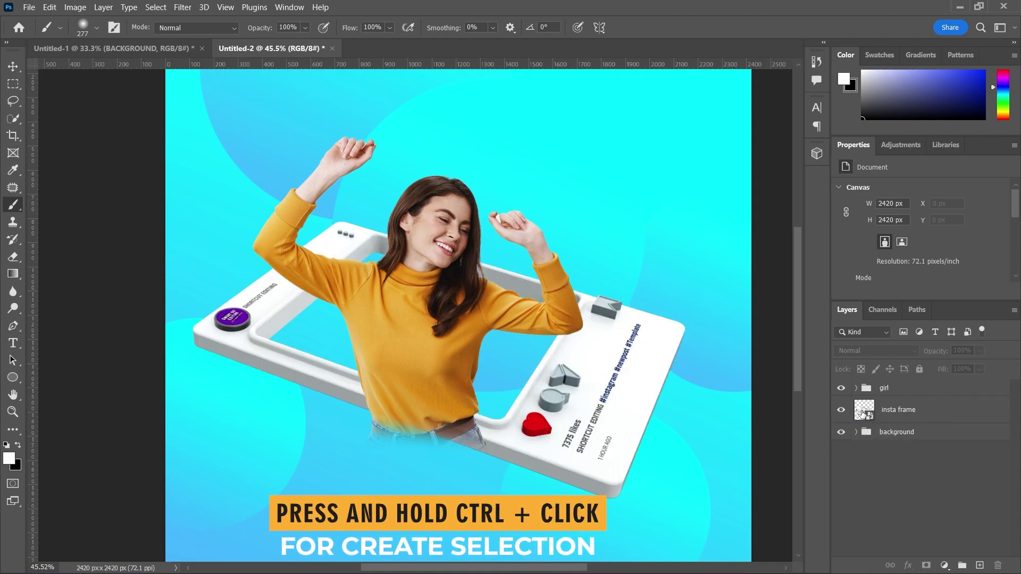
ctrl+click(859, 416)
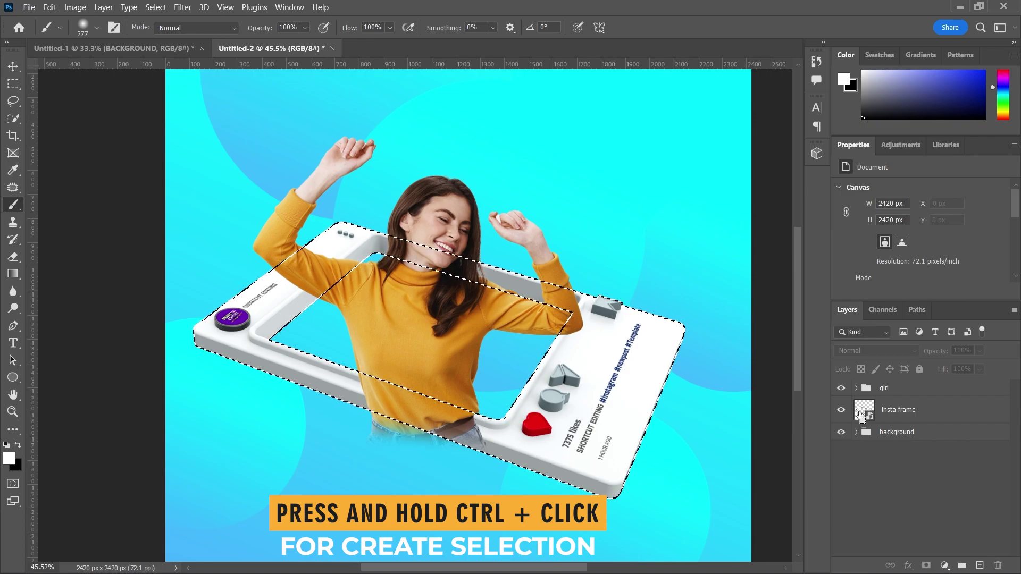
click(891, 389)
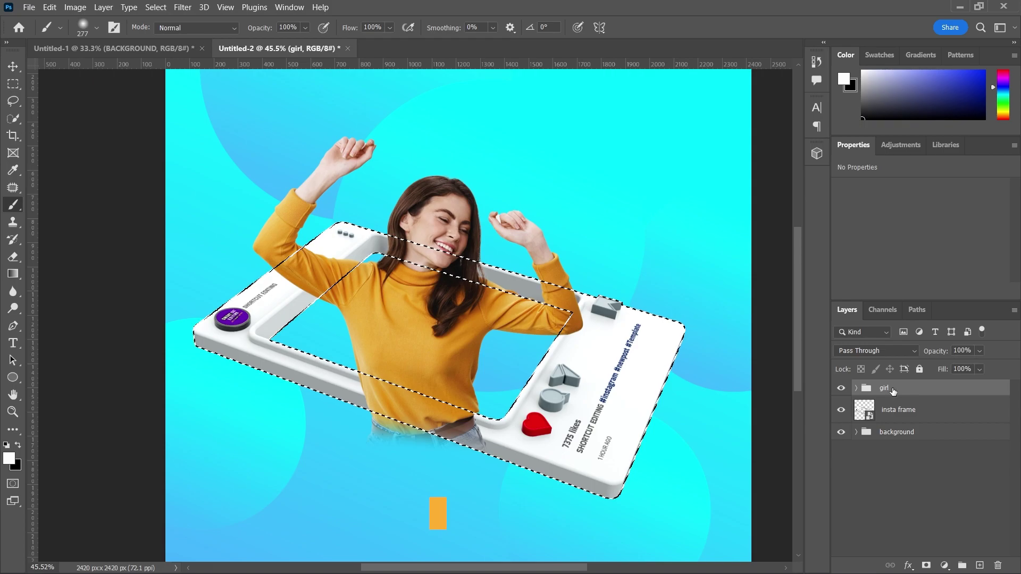
click(925, 565)
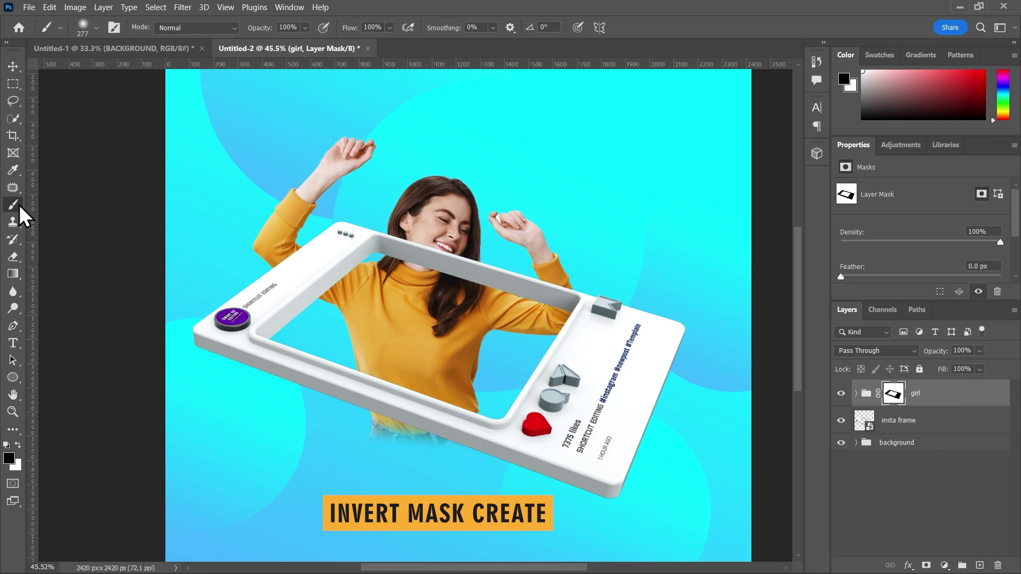
With a 122 px brush, reveal her chin and arm over the top bar and hide her lower body
key(bracketleft)
key(bracketleft)
key(bracketleft)
key(x)
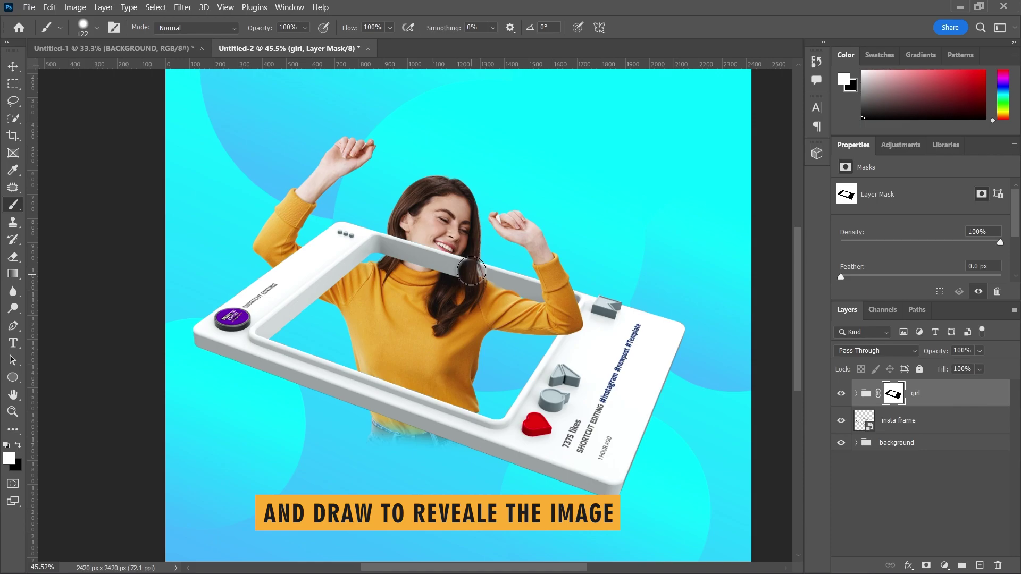
drag(455, 253, 441, 260)
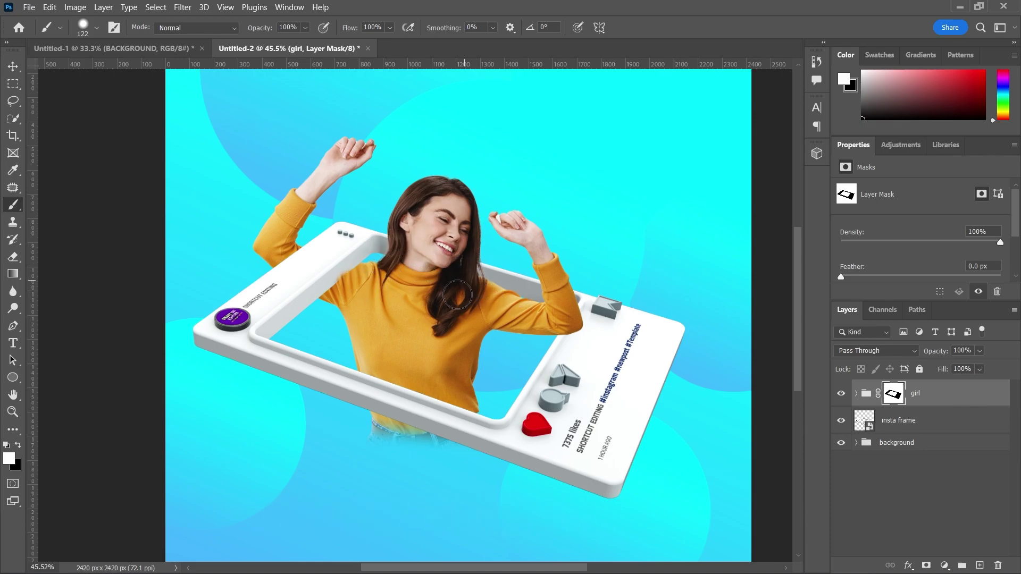
mouse_move(446, 328)
mouse_down()
mouse_move(306, 274)
mouse_move(340, 300)
mouse_up()
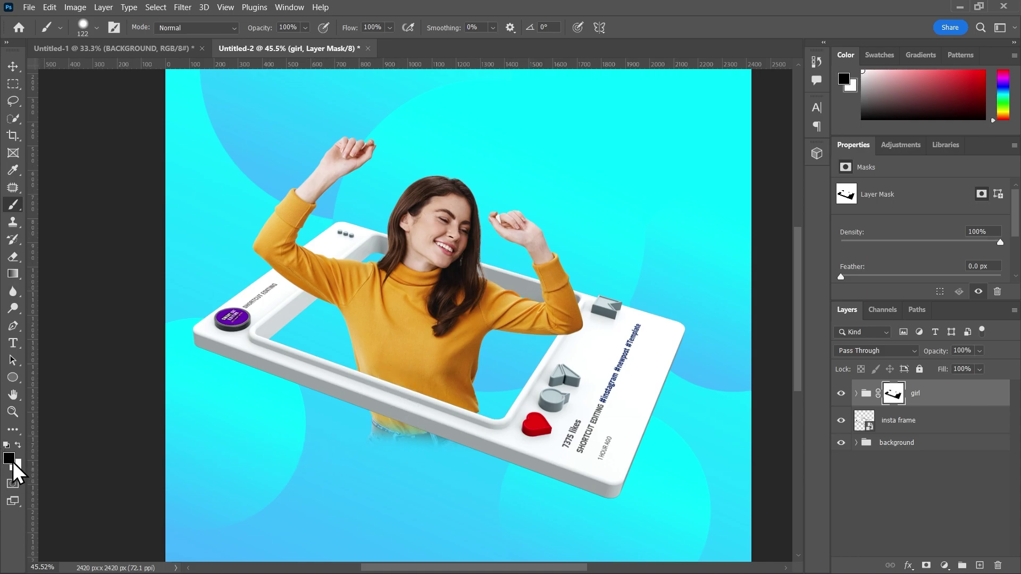
drag(371, 433, 435, 438)
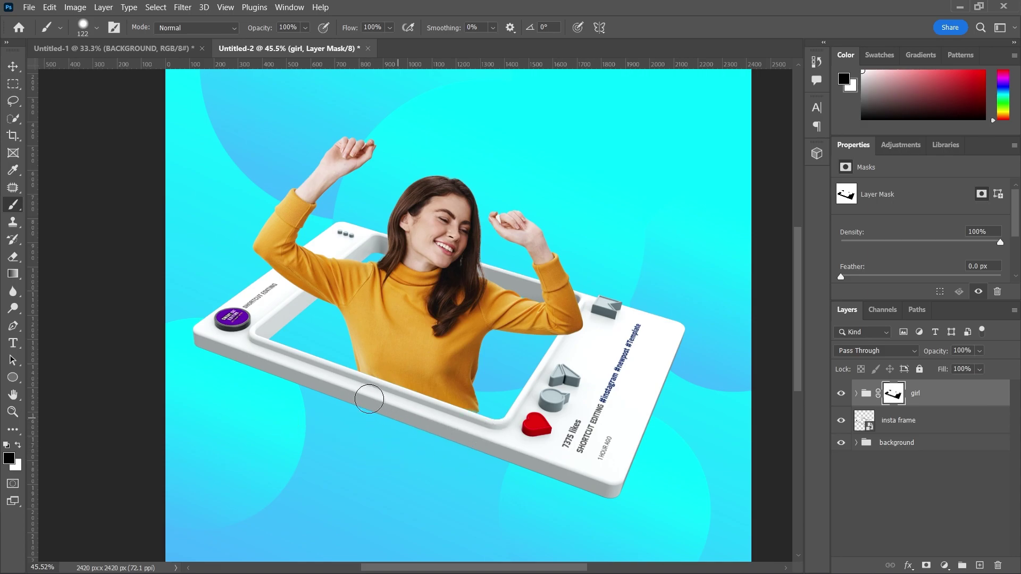
key(x)
click(893, 478)
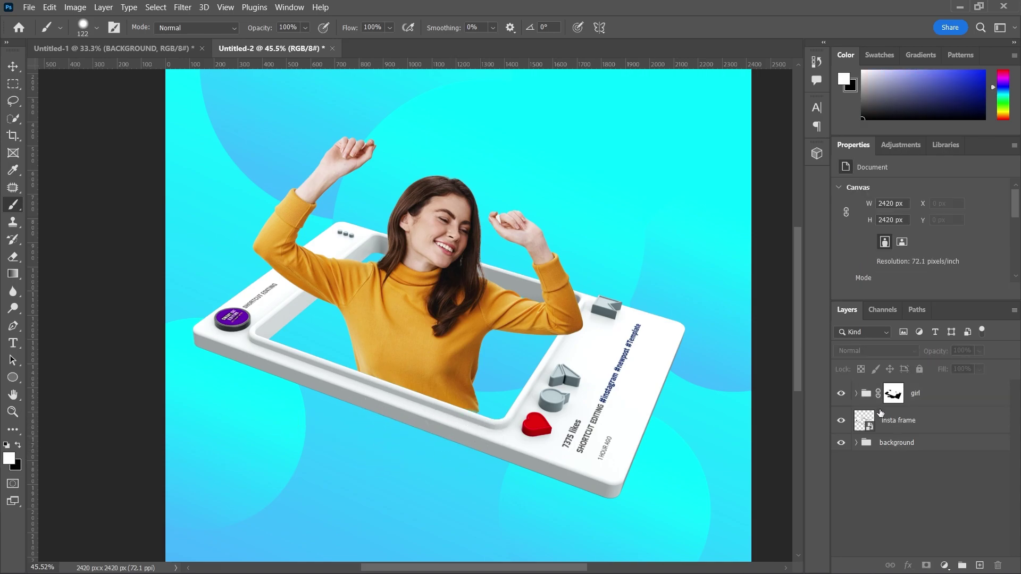
Embed the heart icon 'pngwing.com (6).png', scaled down at the upper left
click(30, 4)
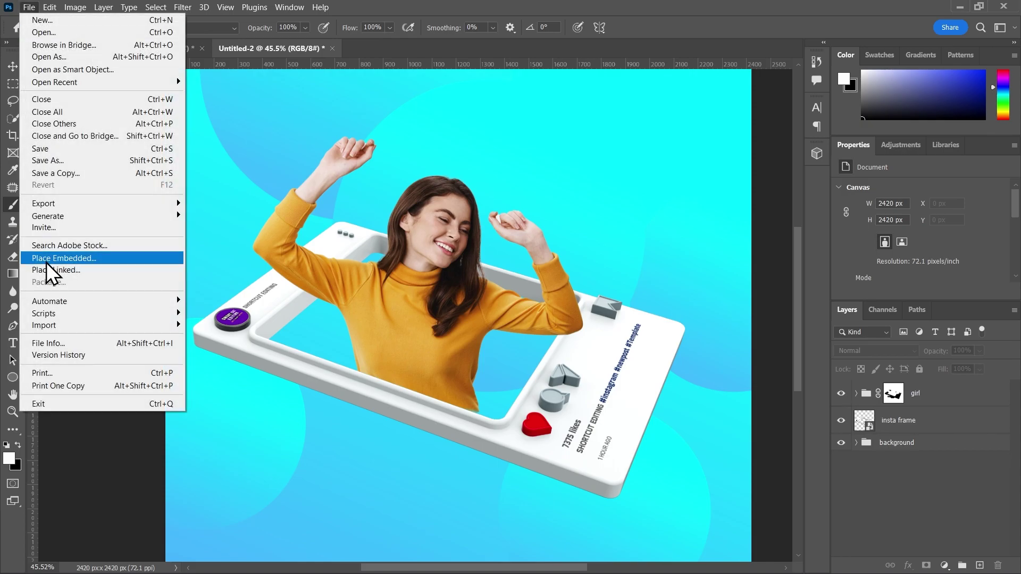
click(61, 260)
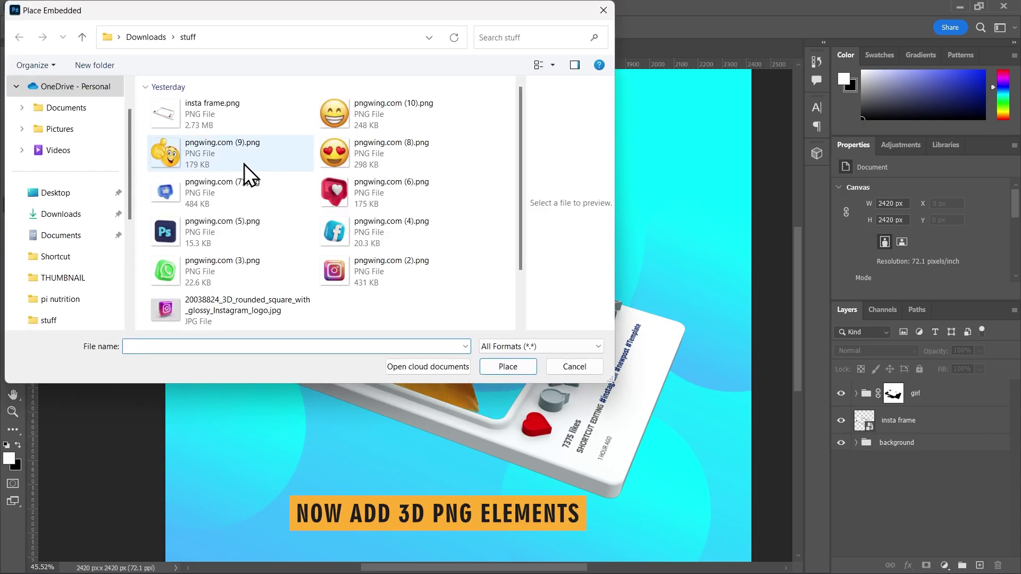
click(336, 187)
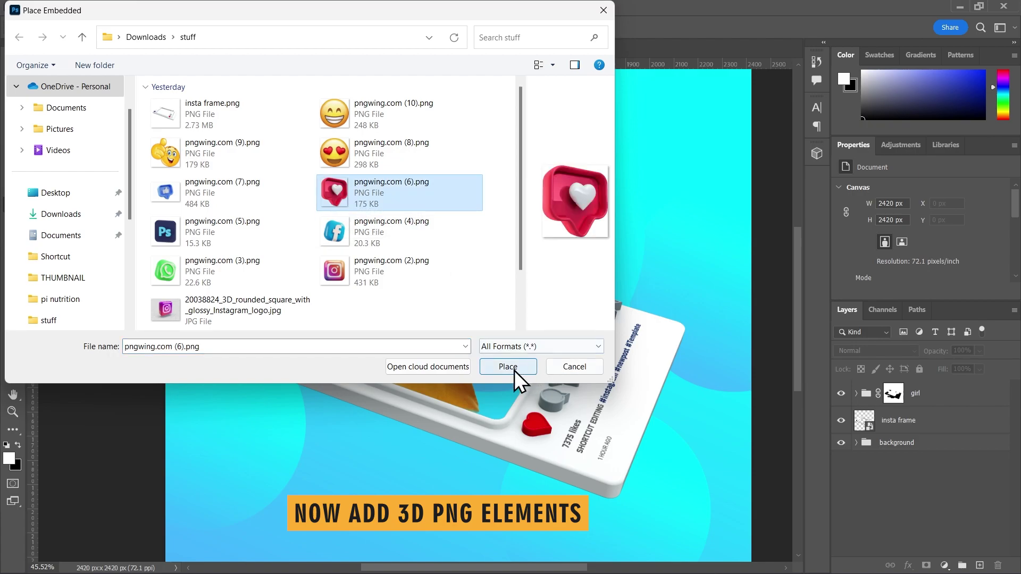
click(514, 368)
drag(465, 290, 270, 173)
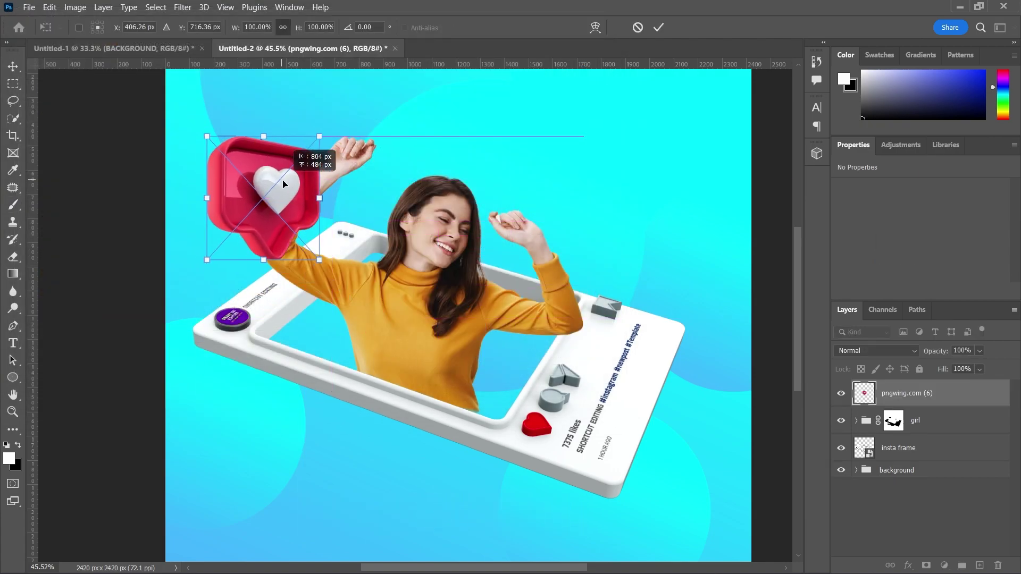
drag(321, 137, 269, 191)
drag(239, 224, 253, 143)
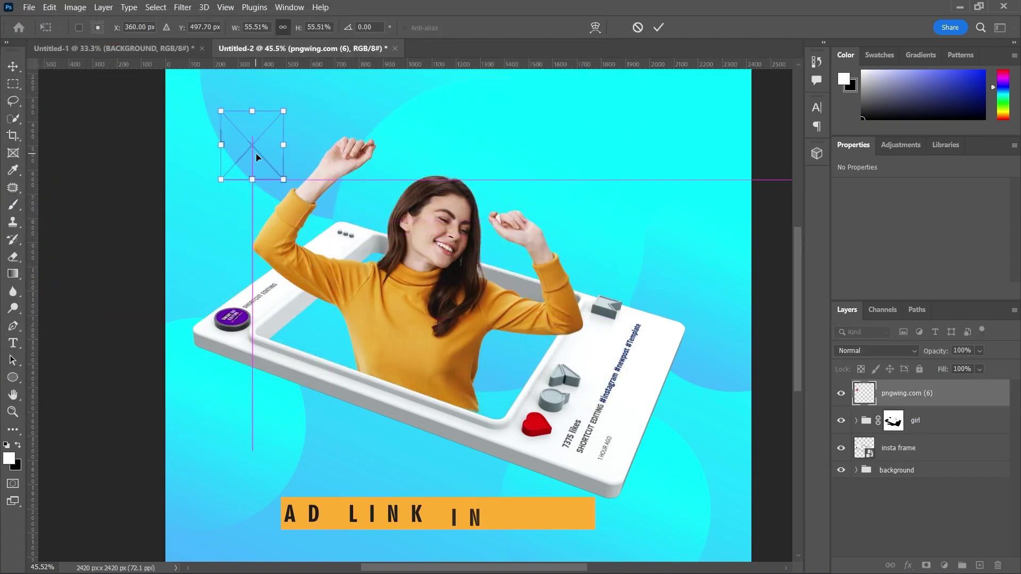
click(658, 27)
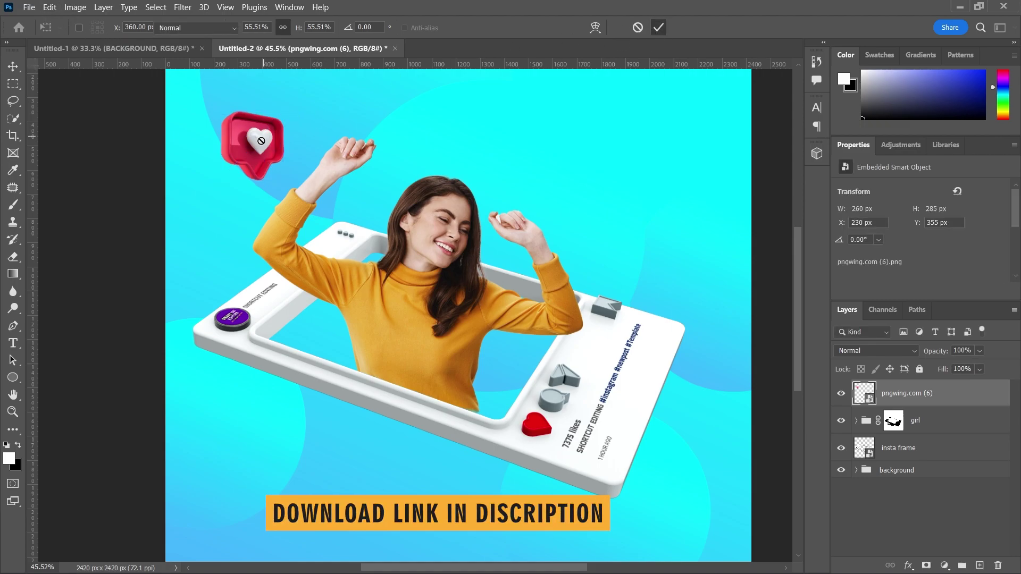
Rasterize the heart layer and nudge it slightly left
key(b)
click(417, 180)
key(Return)
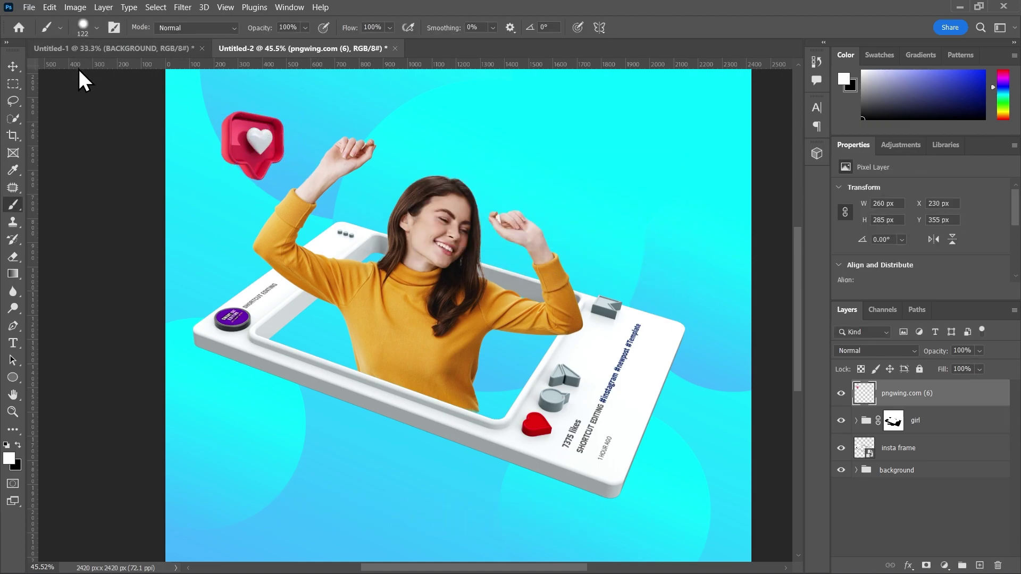
key(v)
key(shift+Left)
key(shift+Left)
key(shift+Left)
Embed the heart-eyes emoji 'pngwing.com (8).png' at upper right and duplicate the heart to the right
click(24, 6)
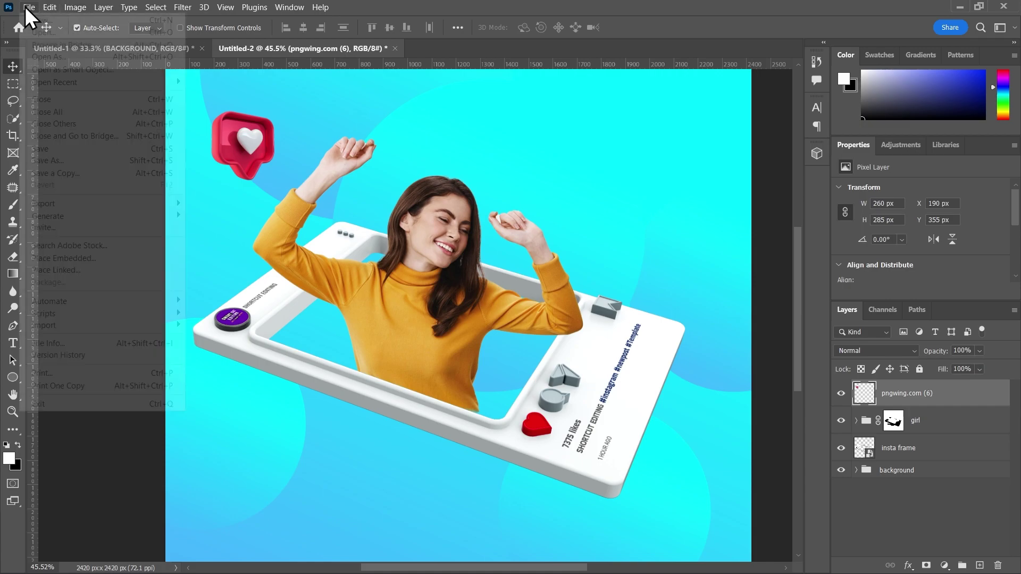
click(71, 254)
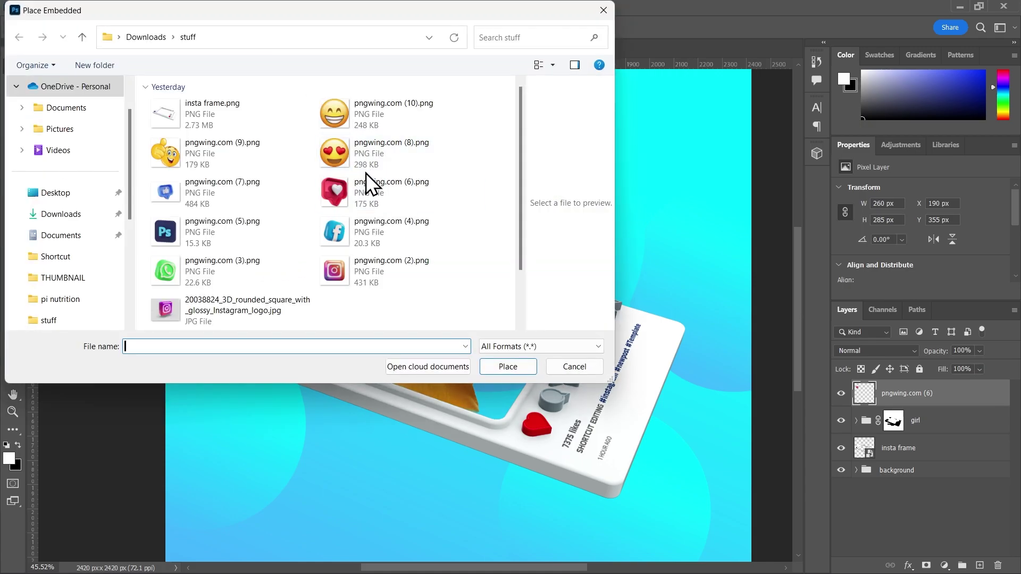
click(367, 159)
click(508, 366)
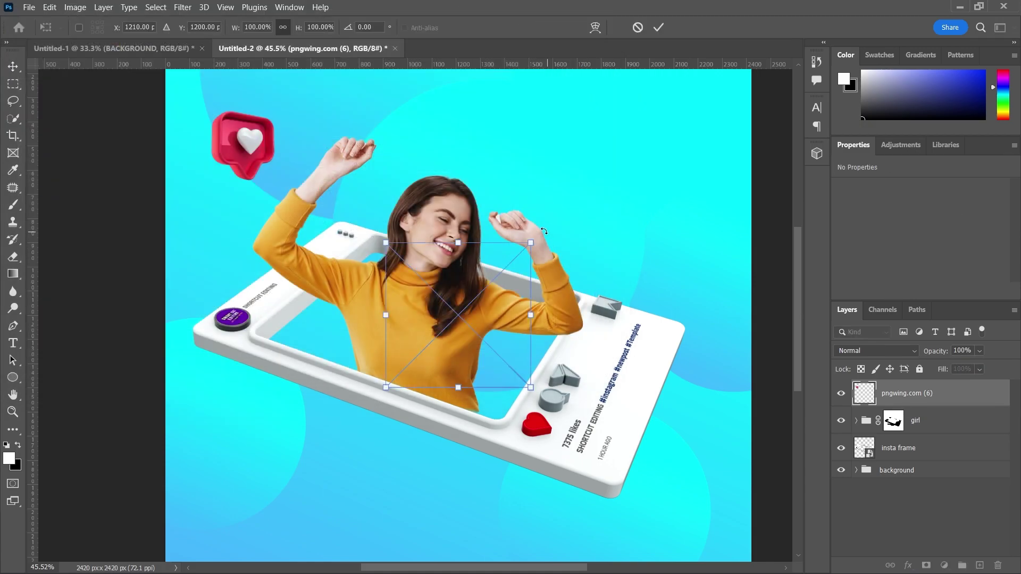
mouse_move(531, 243)
mouse_down()
mouse_move(450, 324)
mouse_move(741, 122)
mouse_up()
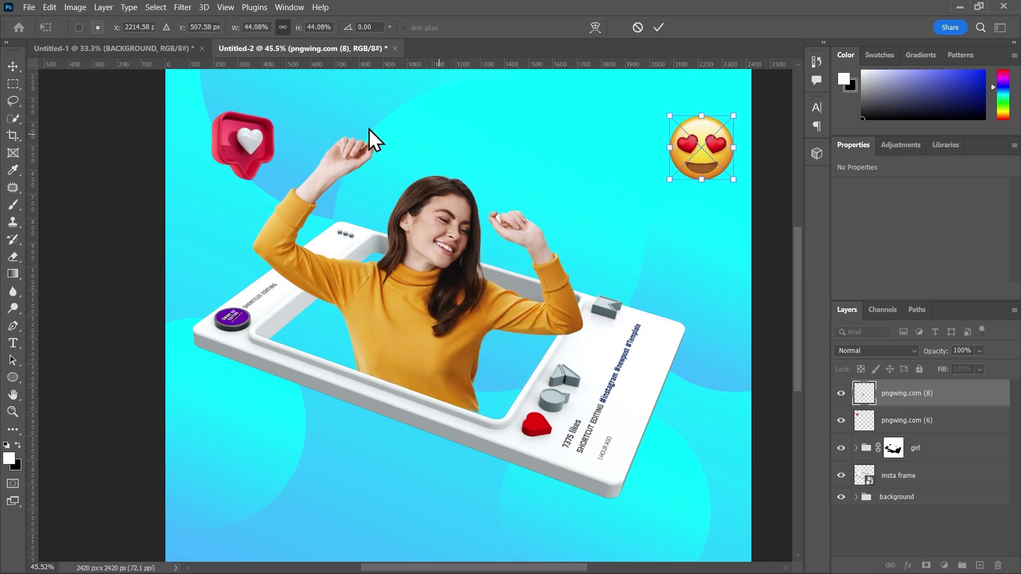
click(657, 26)
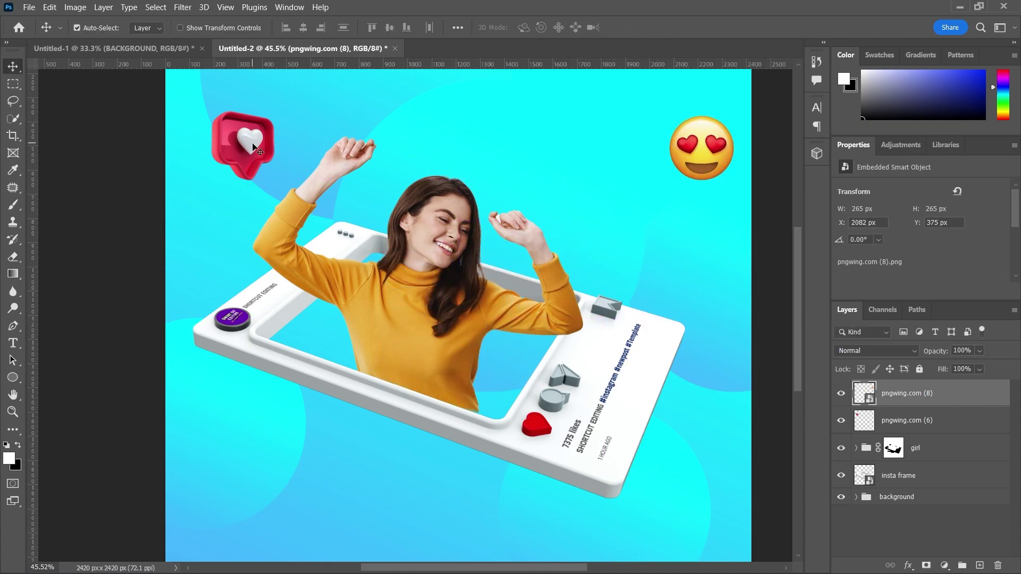
mouse_move(276, 156)
mouse_down()
mouse_move(720, 275)
mouse_move(707, 283)
mouse_up()
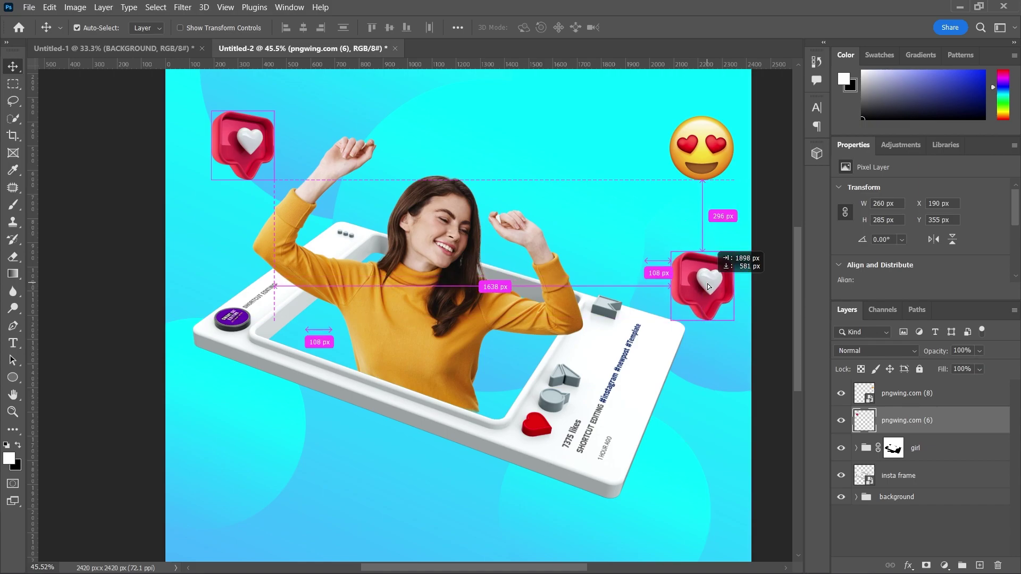
click(189, 8)
mouse_move(189, 166)
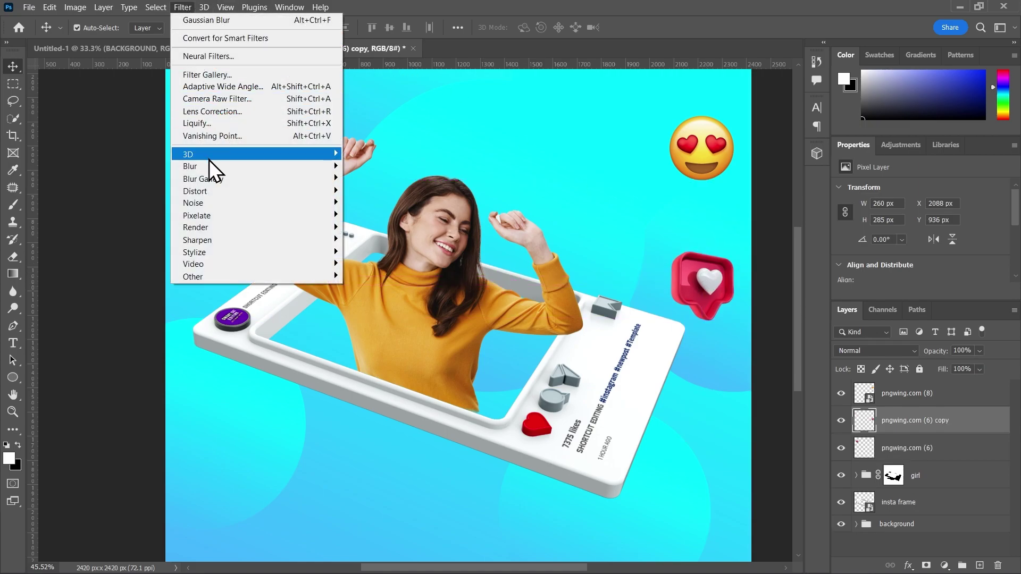
Apply a 5.8 px Gaussian Blur to the right-hand heart copy
click(372, 215)
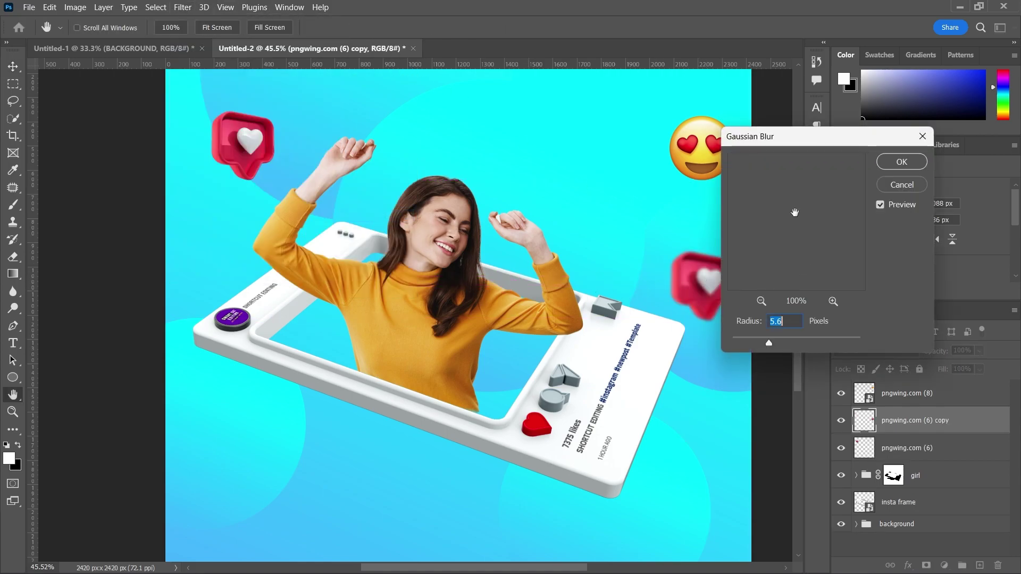
drag(818, 146, 919, 176)
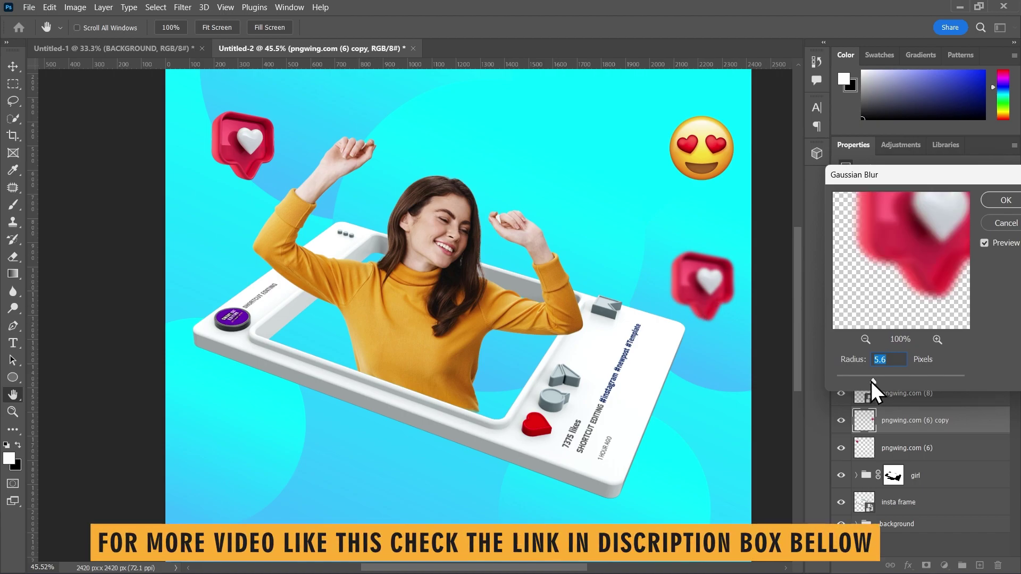
drag(871, 381, 875, 383)
click(1005, 200)
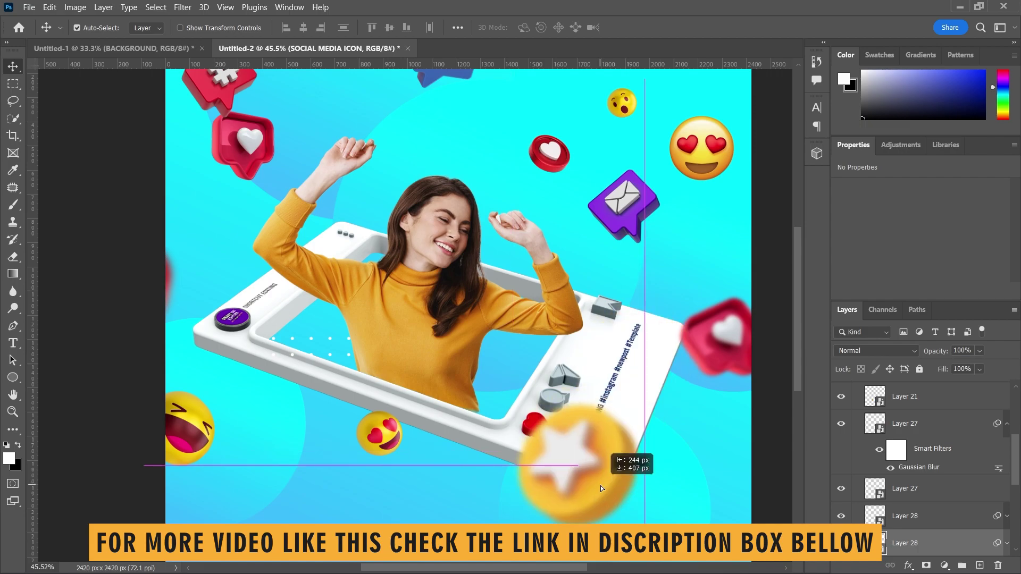
Reposition the left heart, hashtag, blurred star, purple envelope and blue chat bubble icons
drag(248, 158, 235, 212)
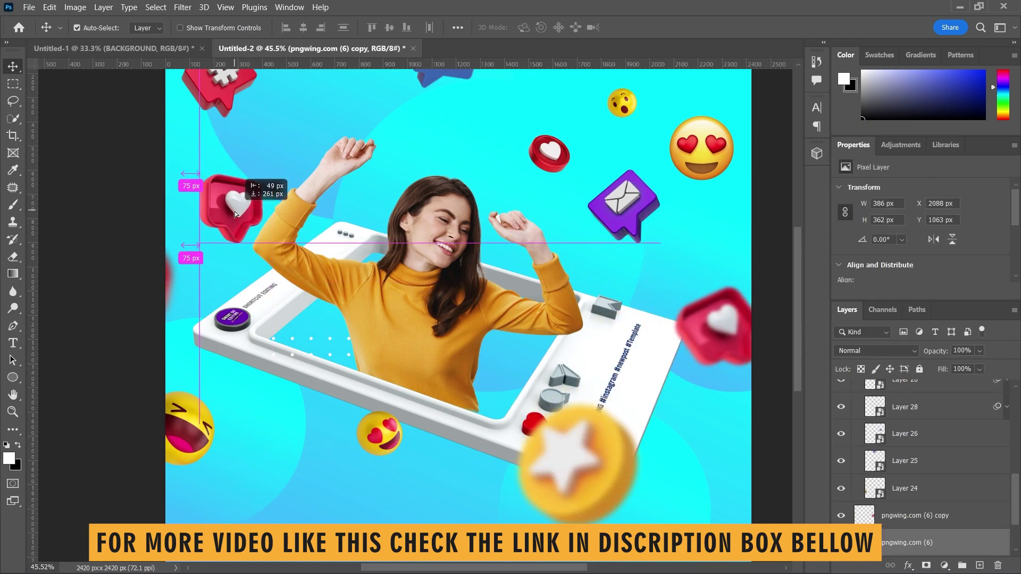
mouse_move(232, 98)
mouse_down()
mouse_move(264, 129)
mouse_move(311, 128)
mouse_up()
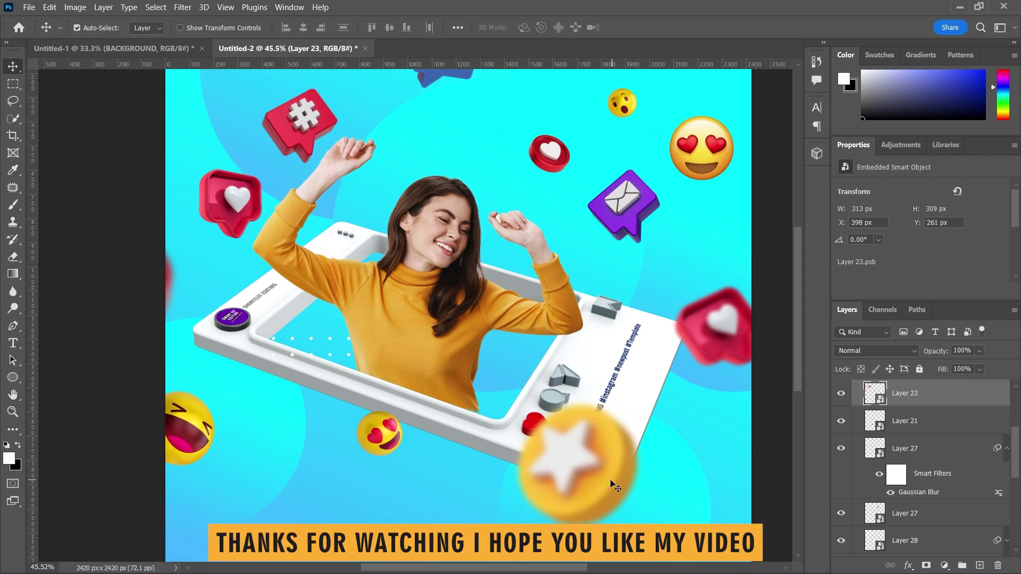
drag(575, 475, 592, 496)
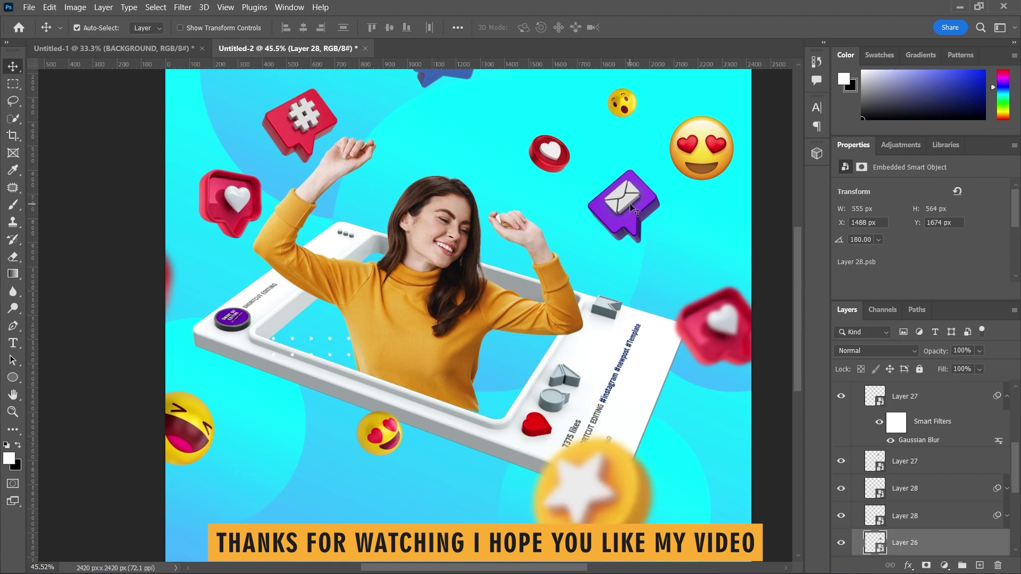
mouse_move(630, 203)
mouse_down()
mouse_move(328, 428)
mouse_move(305, 457)
mouse_move(306, 480)
mouse_move(605, 237)
mouse_up()
mouse_move(436, 81)
mouse_down()
mouse_move(456, 134)
mouse_move(490, 127)
mouse_up()
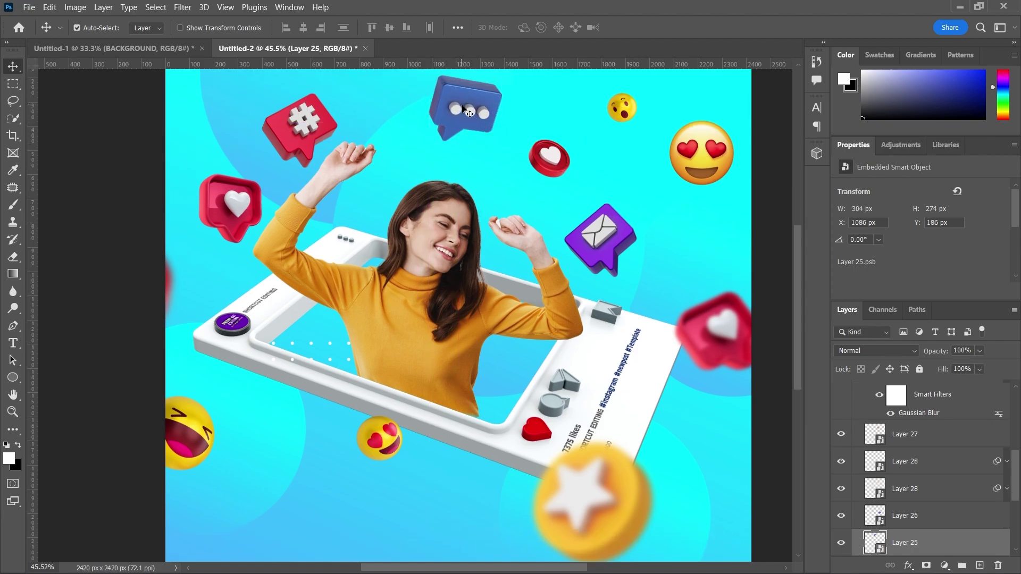